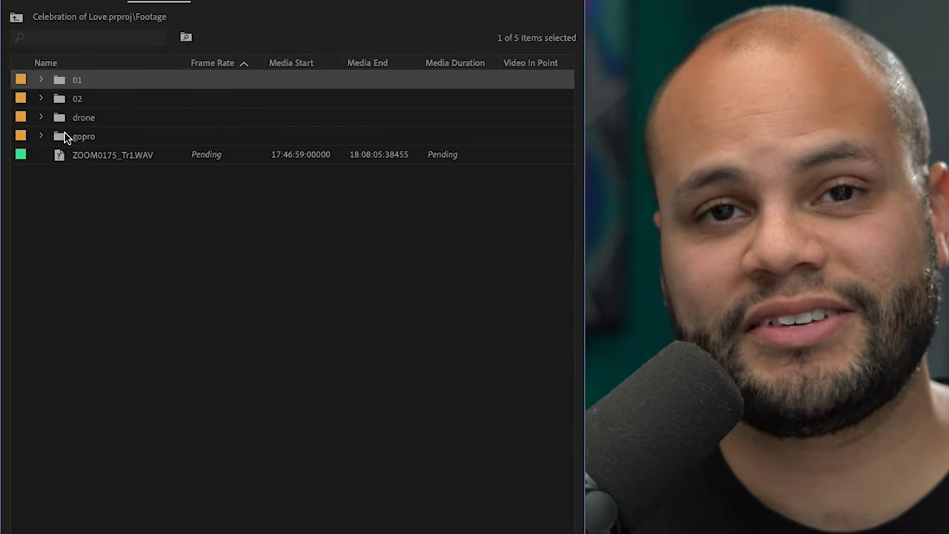
Create a single timecode-synchronized multi-camera source sequence from the 01, 02, drone and gopro bins
shift+click(66, 137)
right_click(70, 138)
click(205, 510)
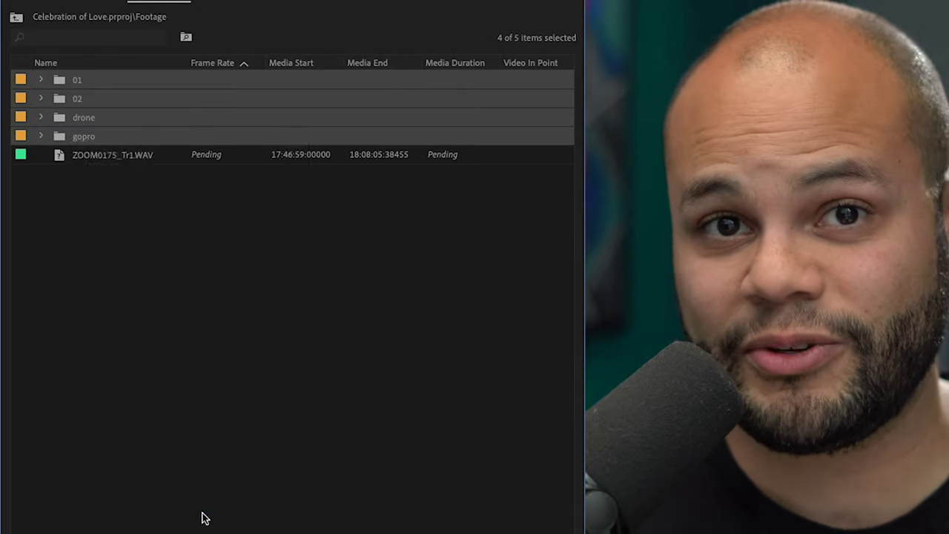
click(175, 134)
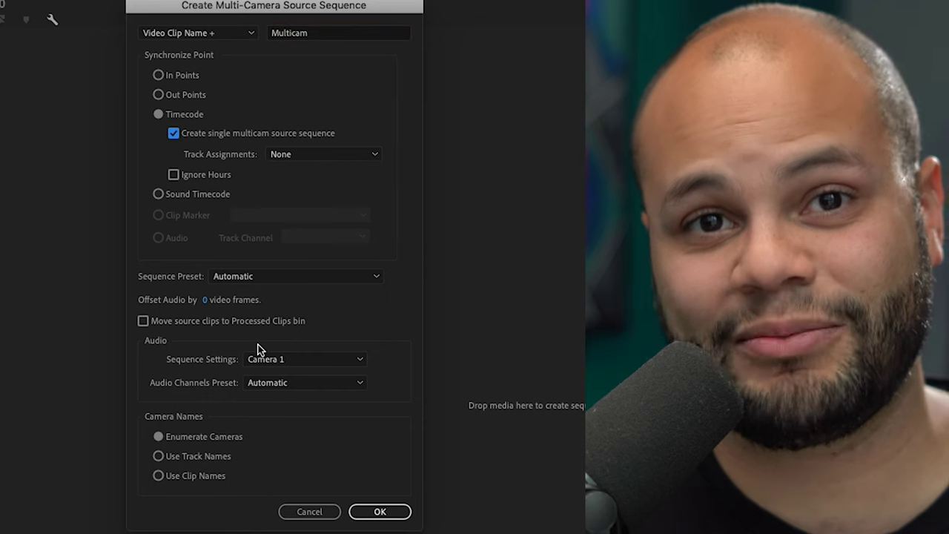
click(375, 510)
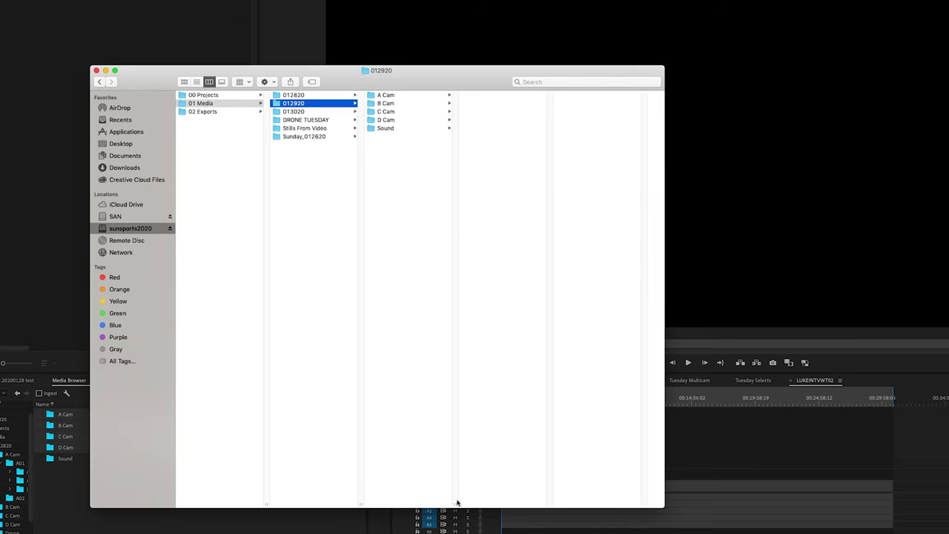
Inspect the nested folder structure of B Cam inside 012920, down to the .mov files in B003_C001_01303Z.RDC
drag(457, 503, 533, 496)
click(390, 96)
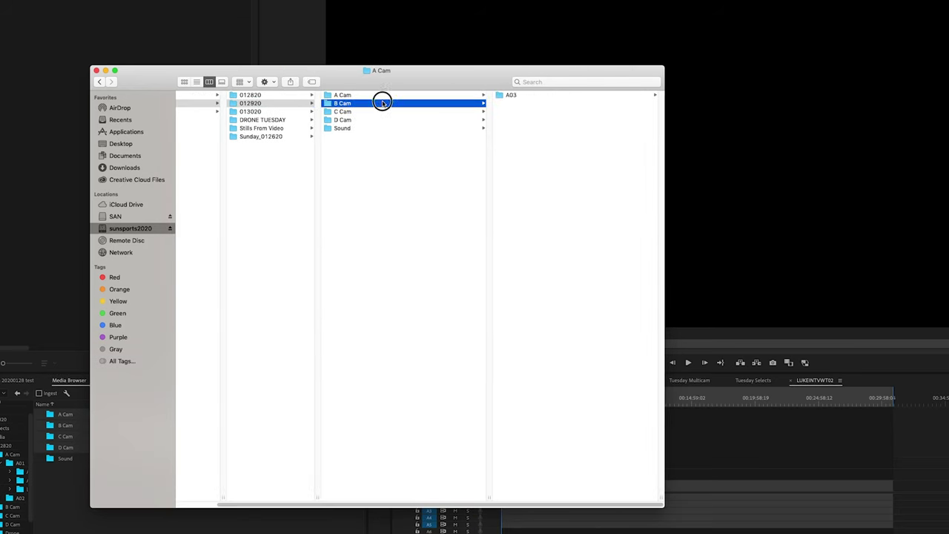
click(513, 96)
click(523, 97)
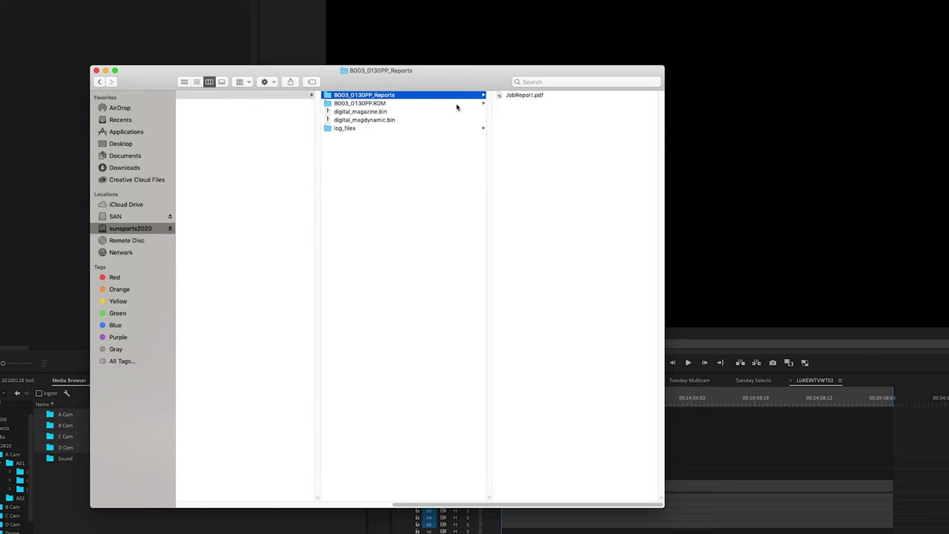
click(455, 105)
click(516, 97)
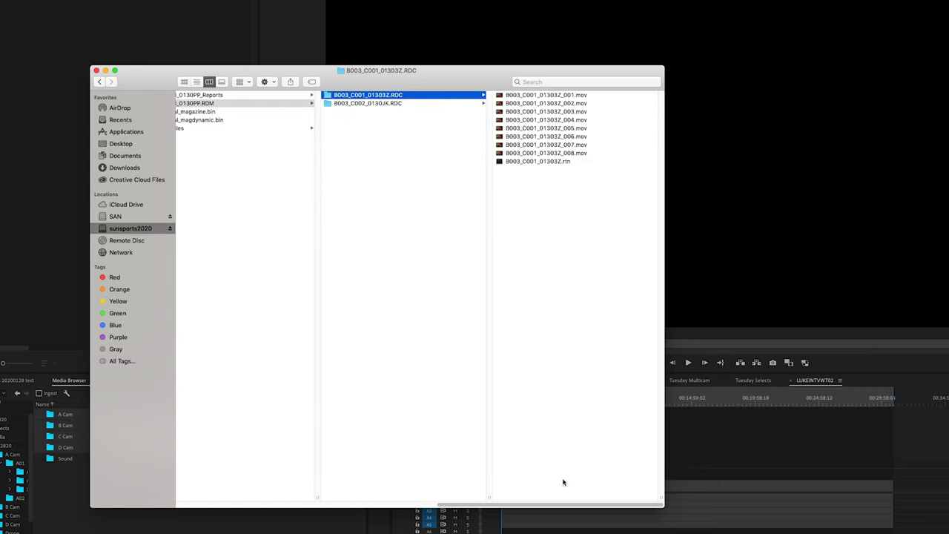
Examine the remaining 012920 folders, including C Cam, D Cam and the Sound02 and Sound03 folders within Sound
drag(534, 505, 330, 501)
click(283, 113)
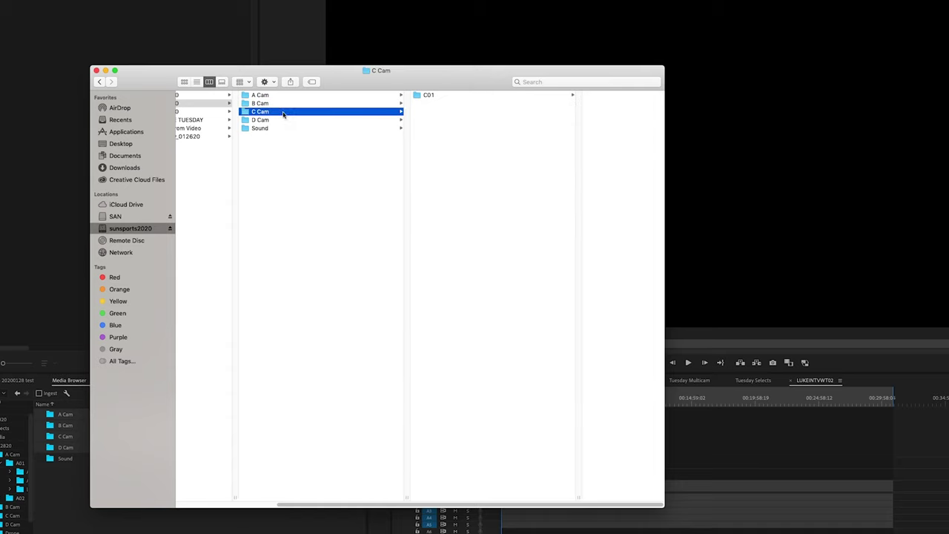
click(294, 120)
click(297, 128)
click(419, 97)
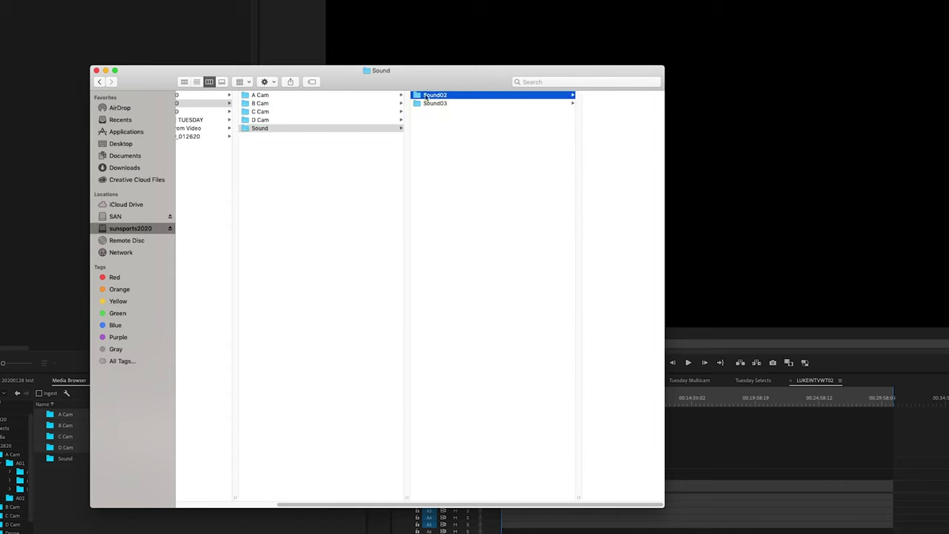
click(421, 104)
scroll(541, 488, left, 5)
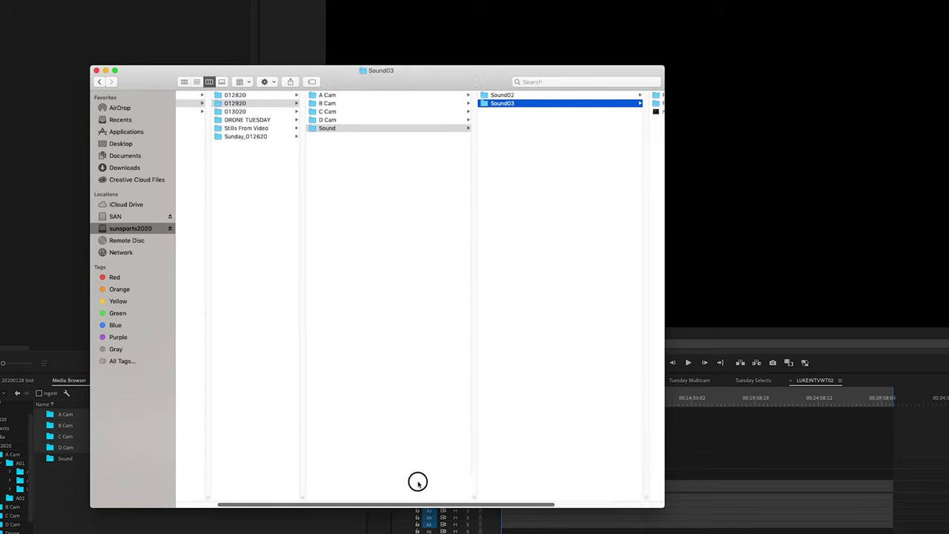
click(363, 104)
click(360, 95)
Switch to Premiere Pro and import the A Cam, B Cam, C Cam, D Cam and Sound folders into the Wednesday_012920 bin
click(50, 348)
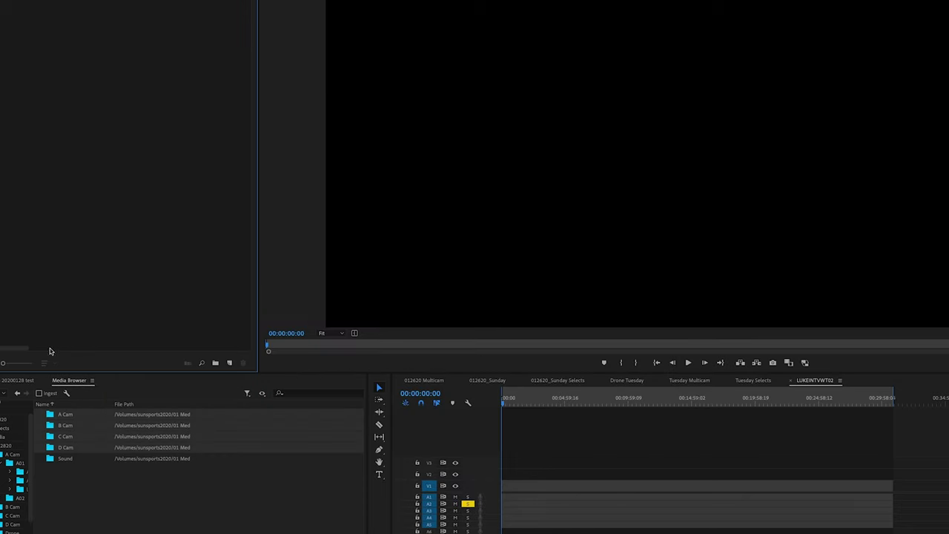
click(65, 482)
click(68, 416)
shift+click(90, 458)
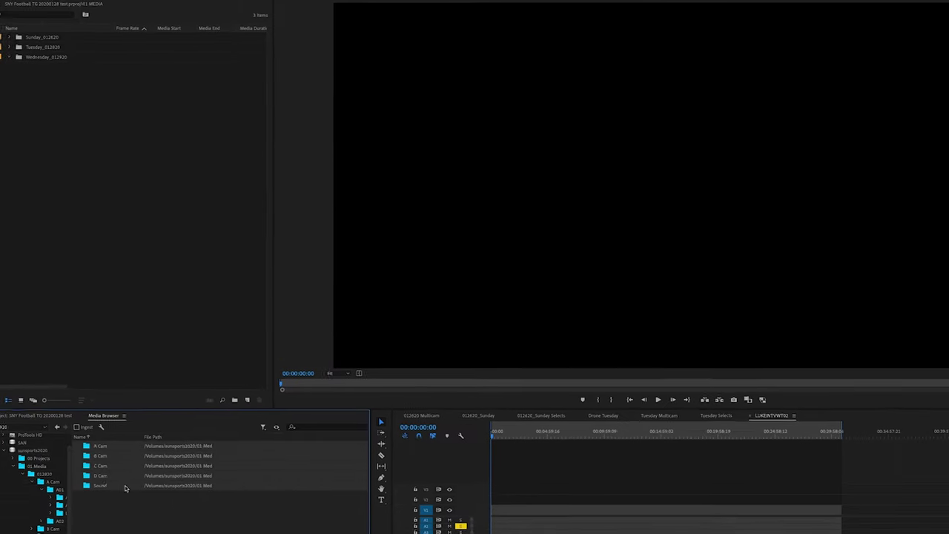
drag(71, 444, 64, 76)
click(511, 346)
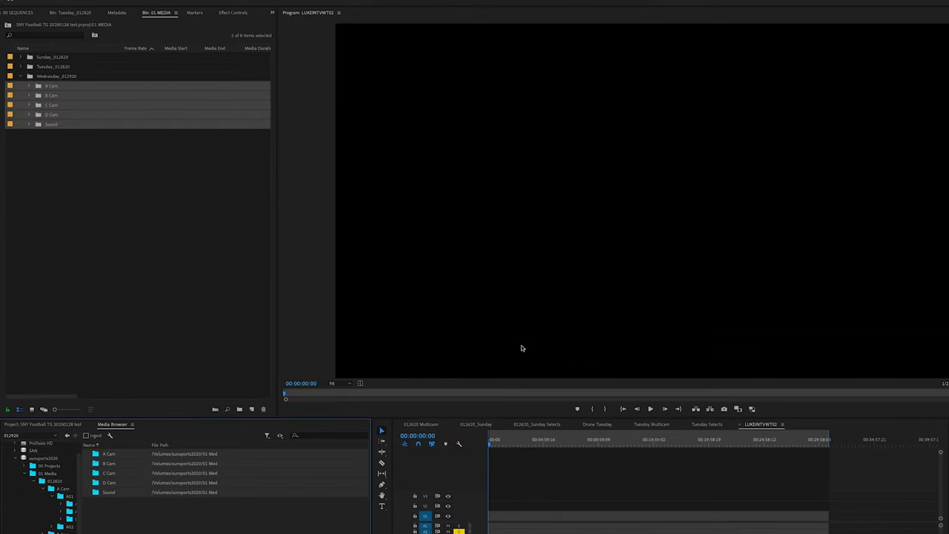
Expand the A Cam bin and its nested A03, RDM and RDC bins to expose all A003 clips
click(29, 85)
click(37, 95)
click(46, 115)
click(54, 123)
click(73, 196)
click(98, 118)
shift+click(99, 348)
click(73, 233)
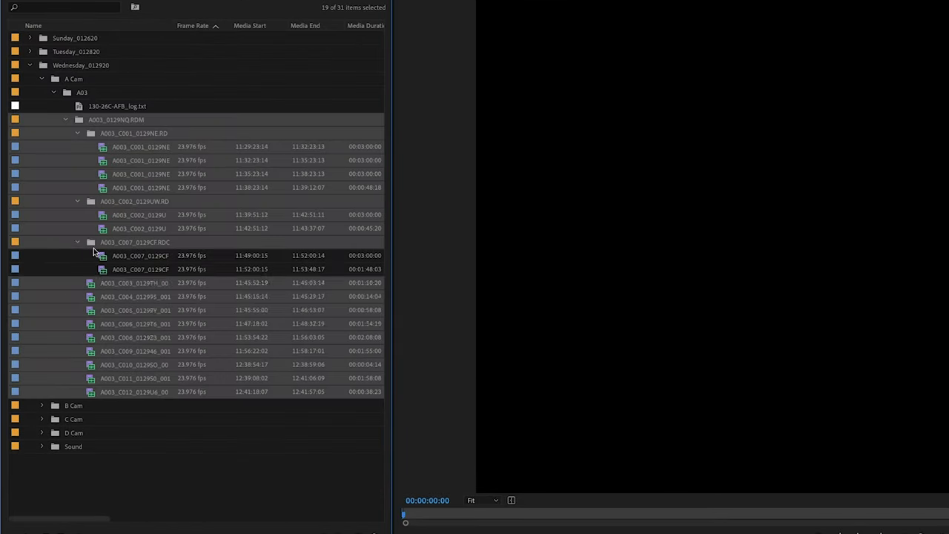
Move all A003 clips out of their nested bins directly into the A Cam bin
click(101, 119)
click(122, 144)
shift+click(111, 374)
super+click(111, 234)
super+click(119, 201)
drag(118, 188, 73, 80)
Delete the emptied A03 bin with its nested folders and log file from A Cam
click(111, 146)
key(Delete)
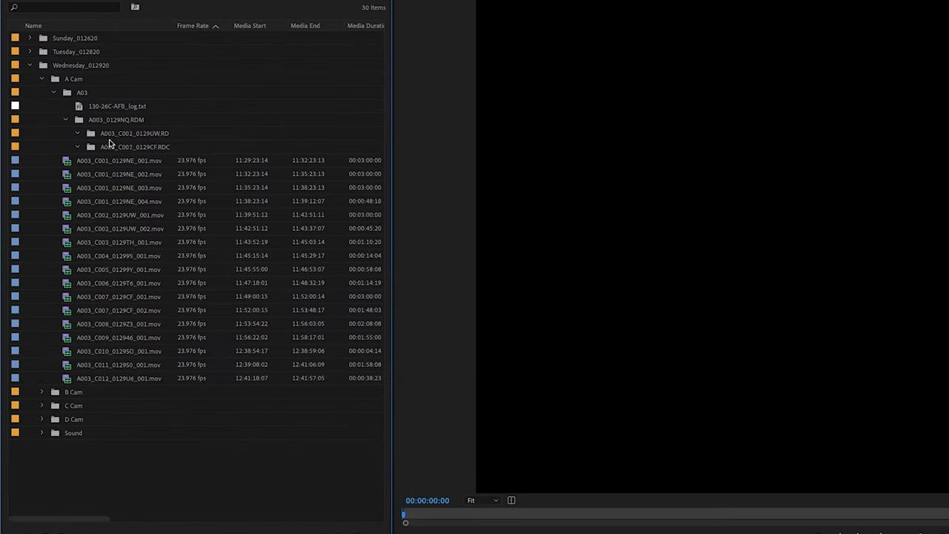
key(Delete)
click(100, 109)
key(Delete)
Expand B Cam's nested bins and move all clips from the two B003 RDC bins into the B03 bin
click(42, 324)
click(54, 337)
click(65, 364)
click(77, 378)
scroll(94, 384, down, 4)
click(77, 459)
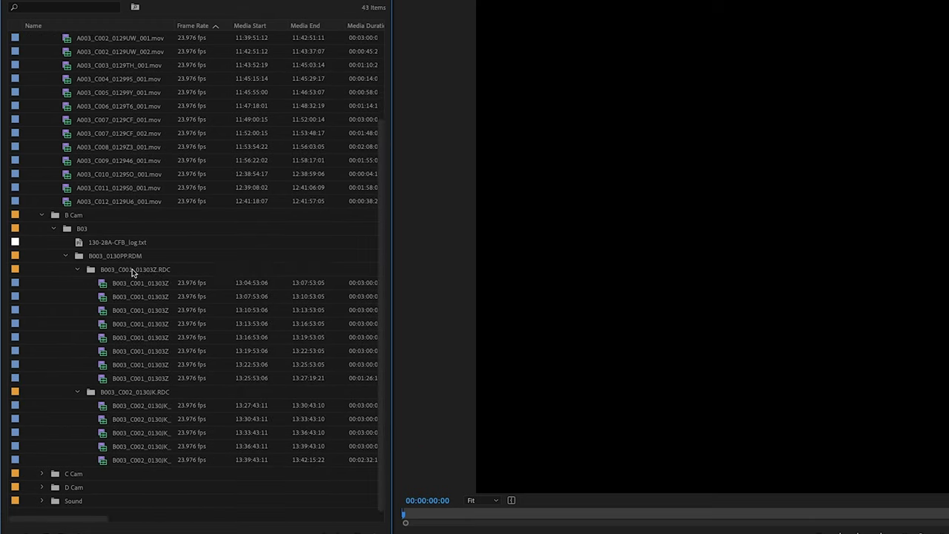
click(134, 270)
shift+click(147, 459)
super+click(120, 391)
drag(108, 268, 82, 229)
Delete the emptied B003_0130PP.RDM bin and the 130-28A-CFB_log.txt file from B03
key(Delete)
click(109, 276)
key(Delete)
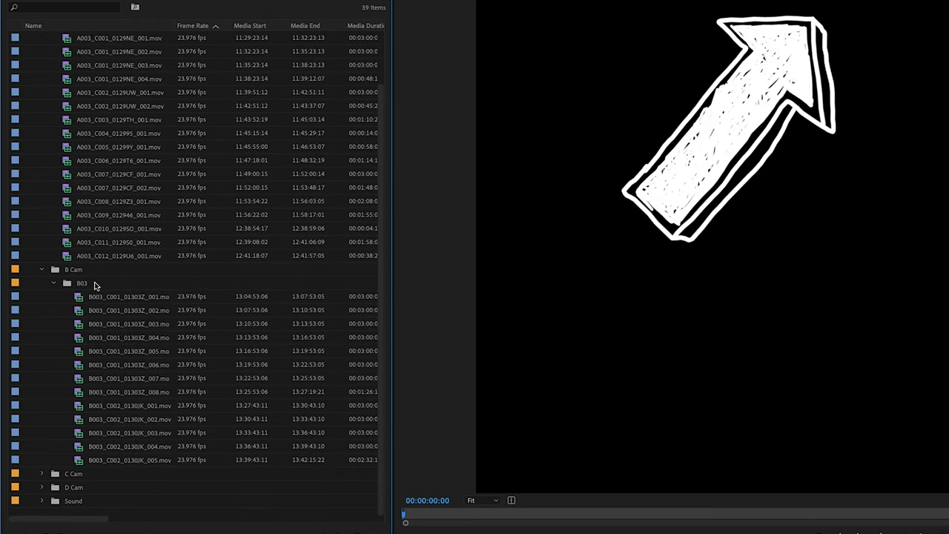
Move all B003 clips directly into the B Cam bin and delete the emptied B03 bin
click(96, 296)
shift+click(111, 458)
drag(111, 377, 73, 269)
click(77, 282)
key(Delete)
Move the three C001 clips out of their nested bin directly into the C Cam bin
click(42, 460)
click(54, 473)
click(103, 446)
shift+click(104, 473)
drag(97, 460, 73, 420)
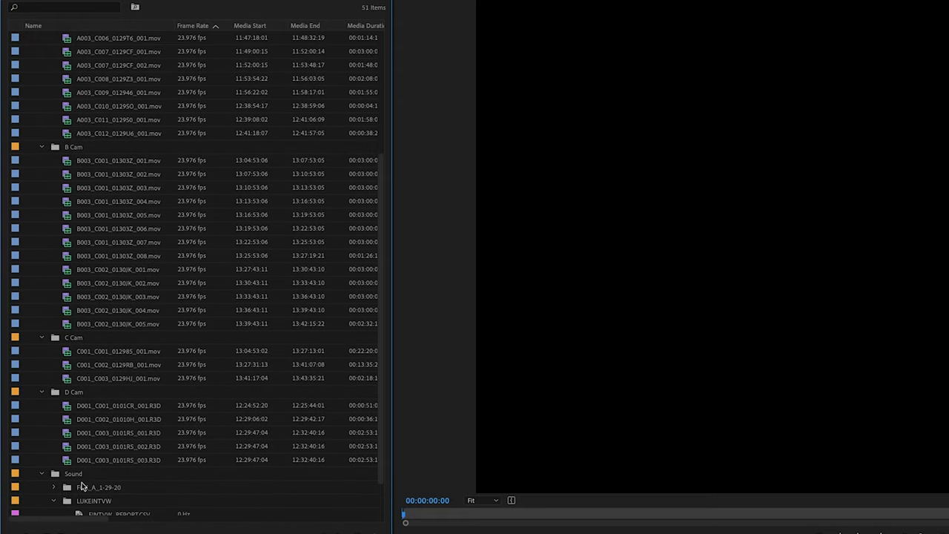
Move the LUKEINTVWT01 and LUKEINTVWT02 WAV files directly into the Sound bin
scroll(82, 485, down, 3)
click(103, 486)
shift+click(103, 500)
drag(103, 500, 76, 435)
Expand the nested 1-29-20 audio bin and move its seven FOX_A WAV files directly into the Sound bin
click(54, 445)
click(104, 391)
shift+click(111, 473)
drag(111, 473, 70, 352)
Delete the emptied 1-29-20 audio bin and the LUKEINTVW bin with its report file from Sound
click(103, 364)
key(Delete)
click(110, 365)
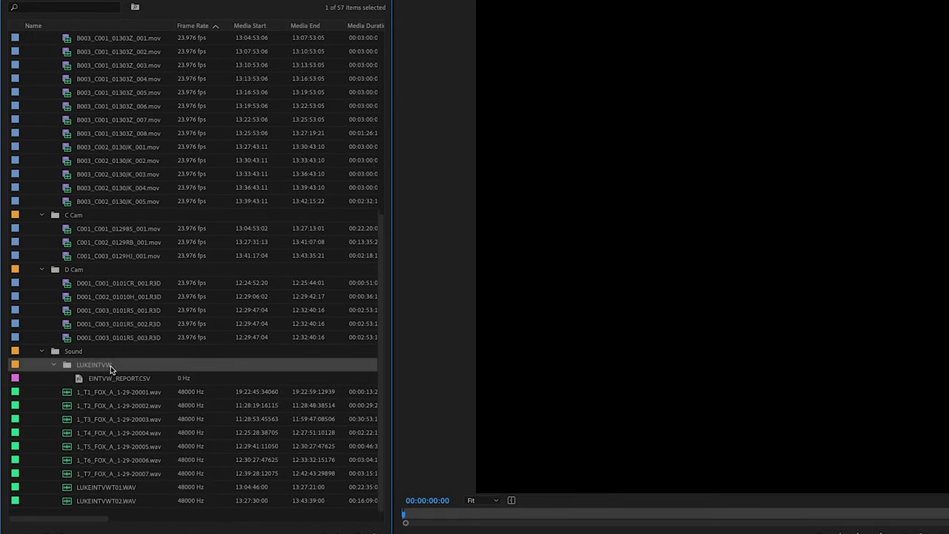
key(Delete)
Select all clips in the A Cam bin, from A003_C001_0129NE_001.mov through A003_C012_0129U6_001.mov
scroll(118, 417, up, 2)
scroll(119, 417, down, 2)
scroll(111, 333, up, 7)
drag(183, 529, 183, 533)
click(78, 91)
scroll(145, 227, down, 6)
scroll(146, 244, up, 5)
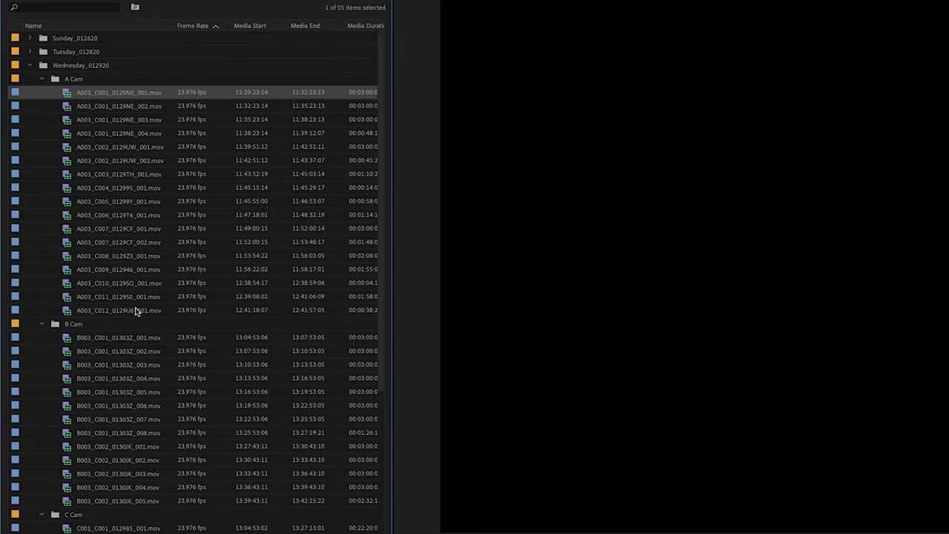
shift+click(136, 310)
right_click(129, 307)
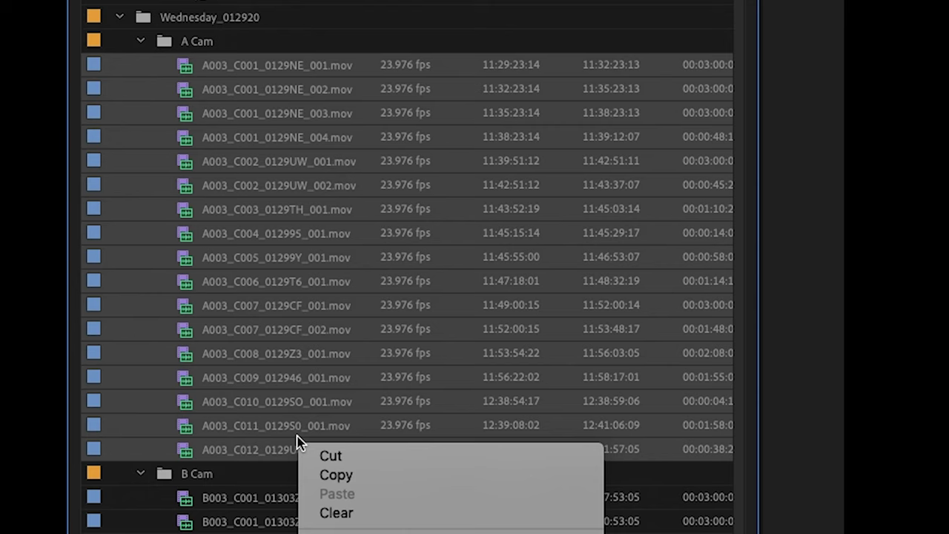
click(358, 321)
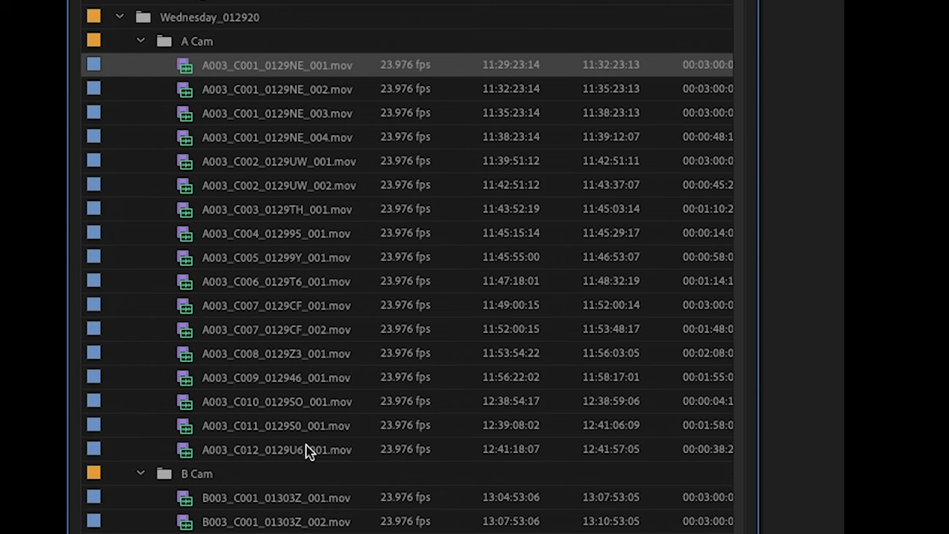
shift+click(308, 449)
right_click(299, 443)
key(Escape)
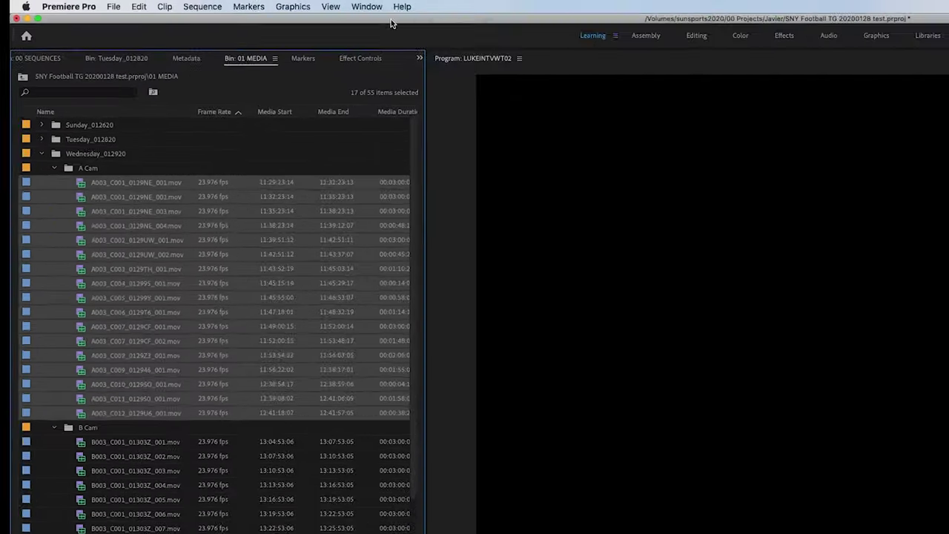
Search the application commands for "meta" and open the Metadata panel for the selected A Cam clips
click(436, 8)
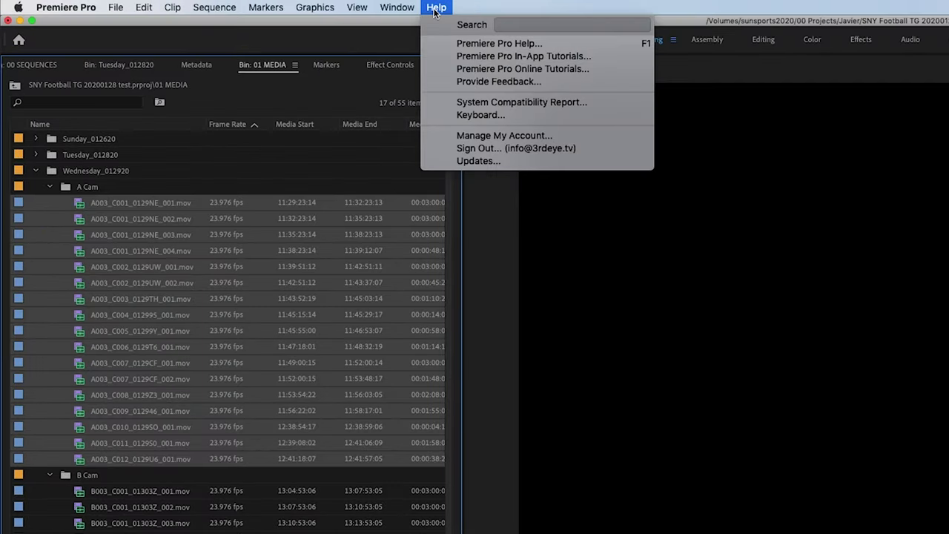
text(meta)
key(Down)
key(Down)
key(Down)
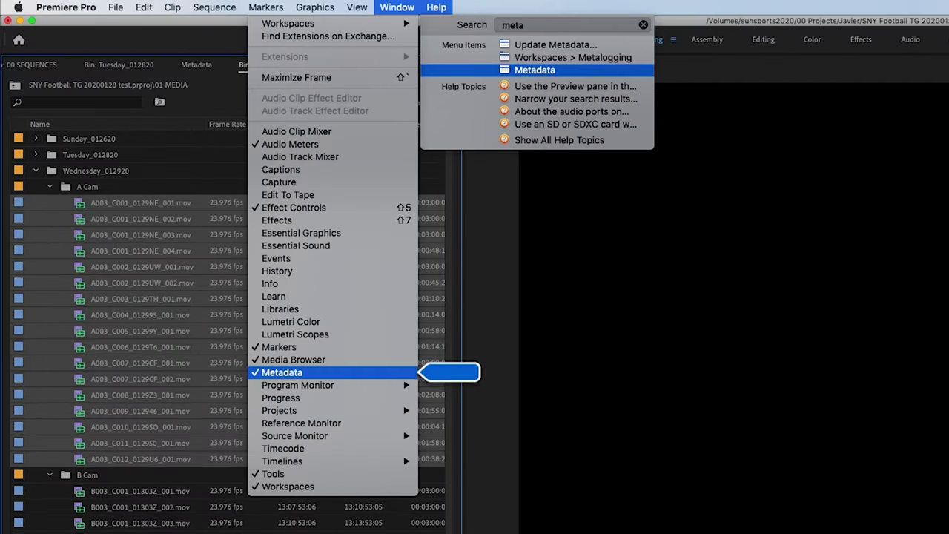
key(Return)
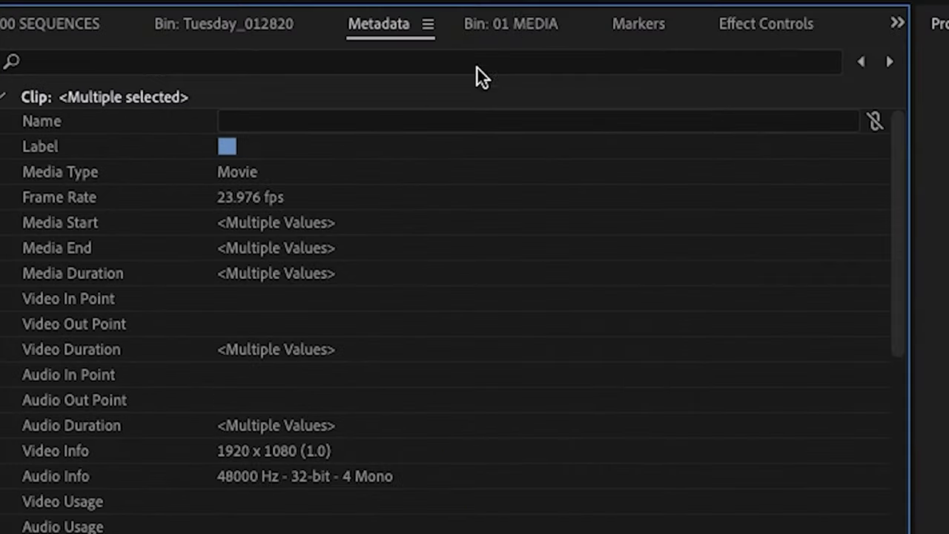
Enable the Camera Label property under Dynamic Media in the Metadata Display settings
click(430, 24)
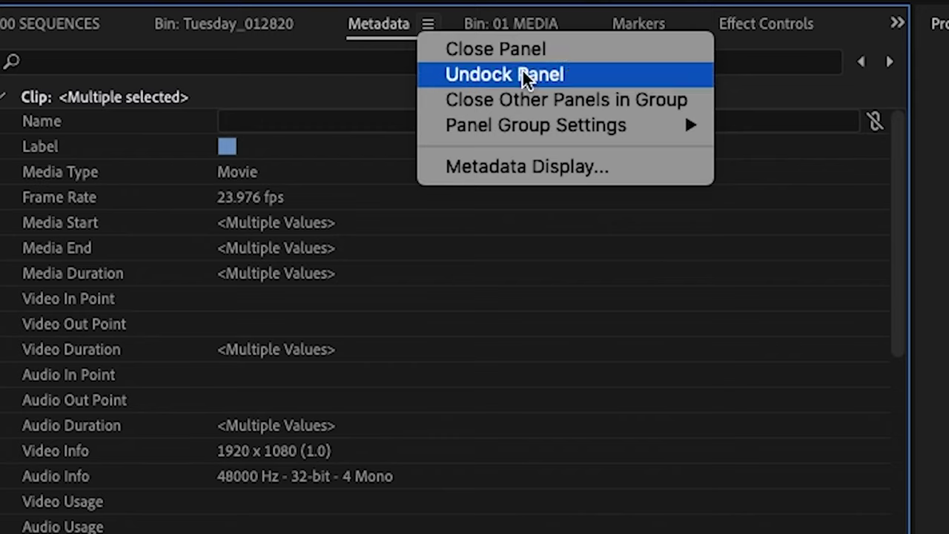
click(561, 165)
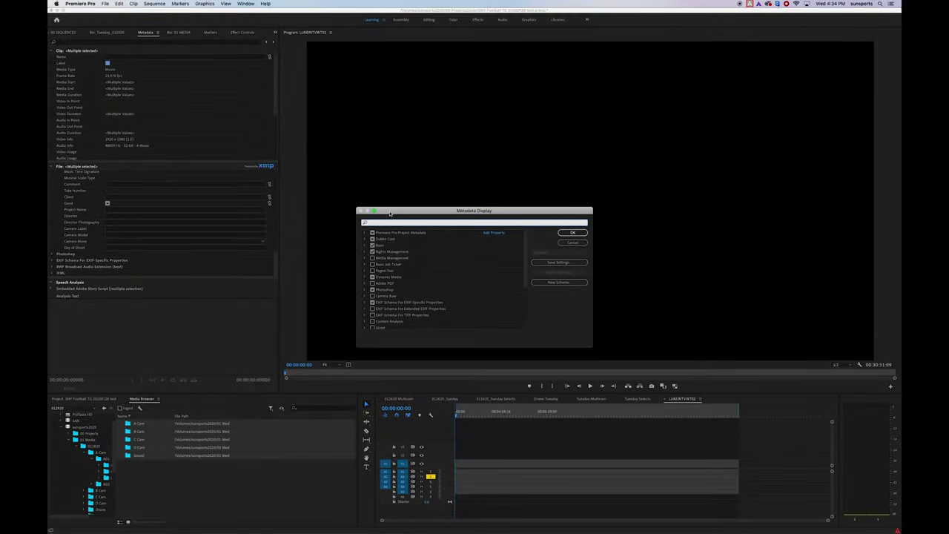
text(came)
text(ra)
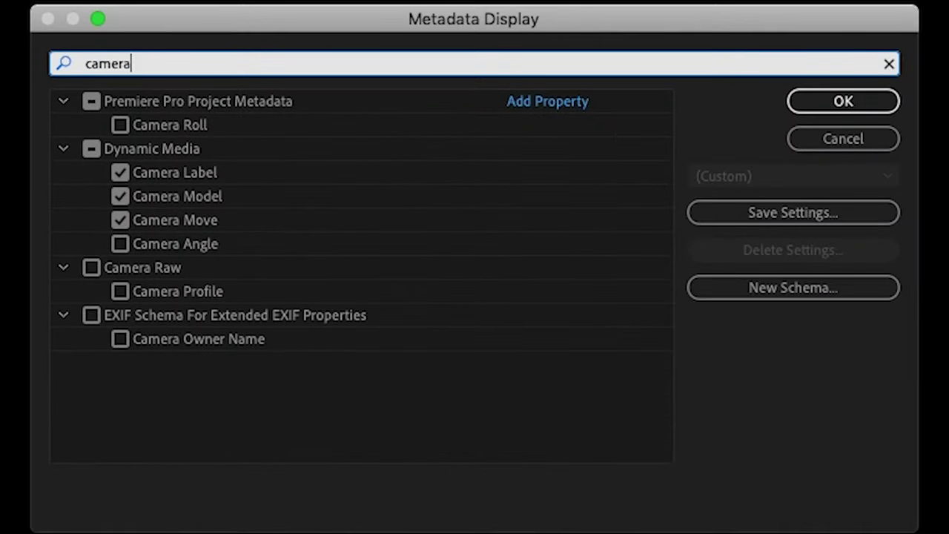
text( label)
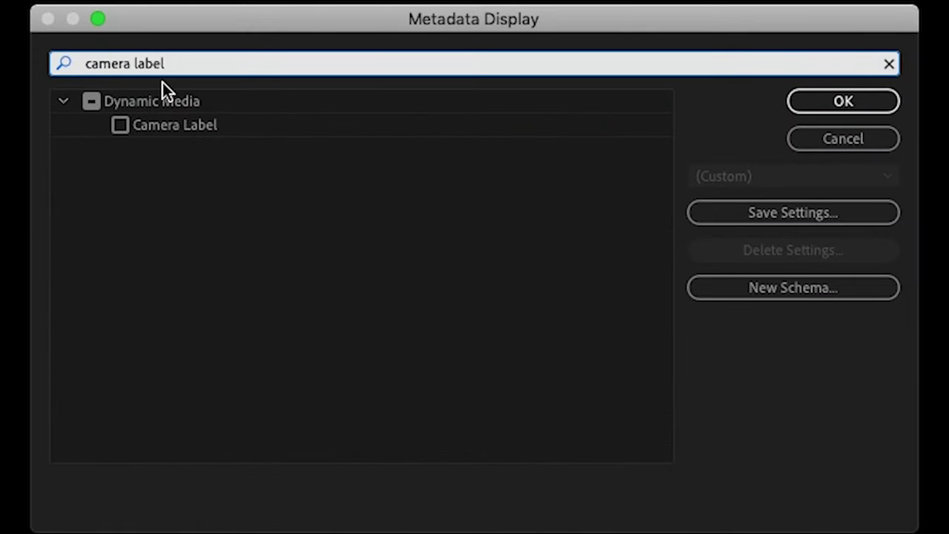
click(123, 127)
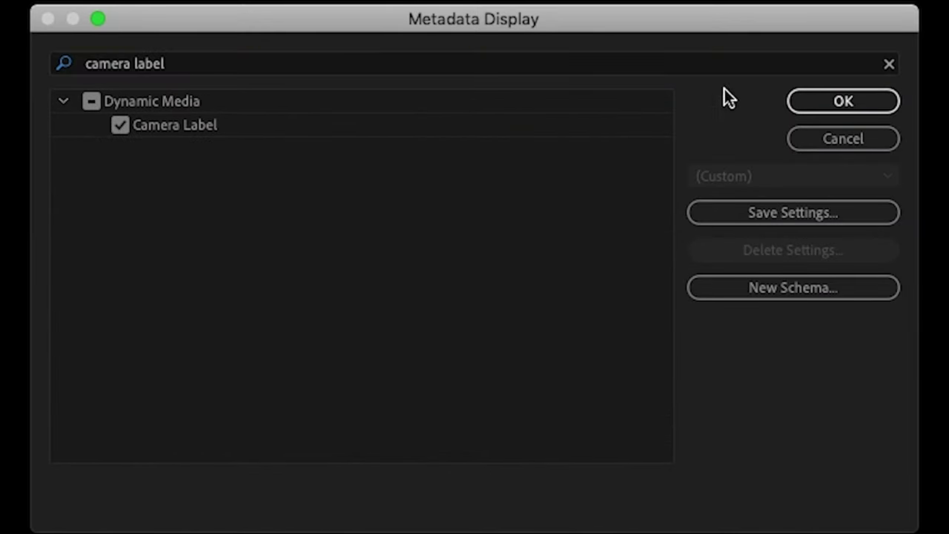
click(841, 101)
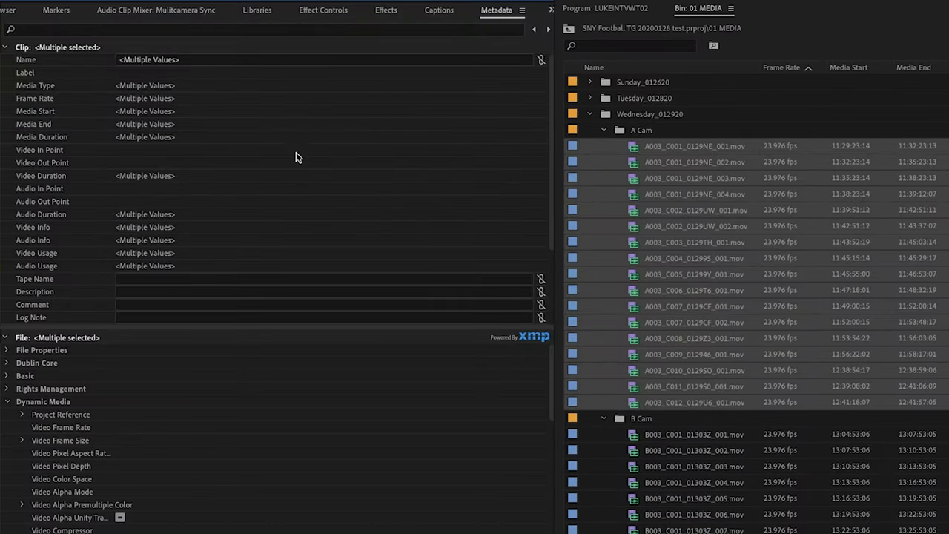
Filter the selected clips' metadata properties by "camera label"
click(83, 30)
text(cam)
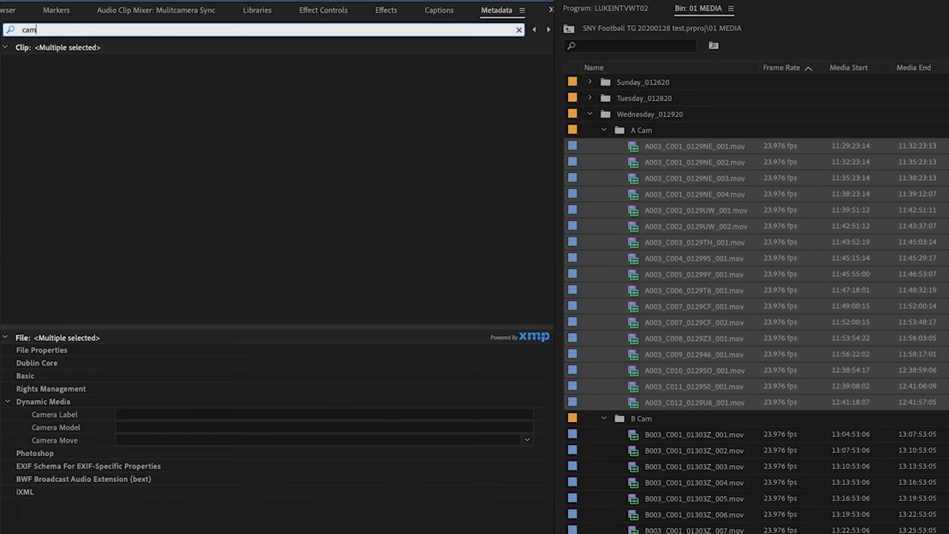
text(era label)
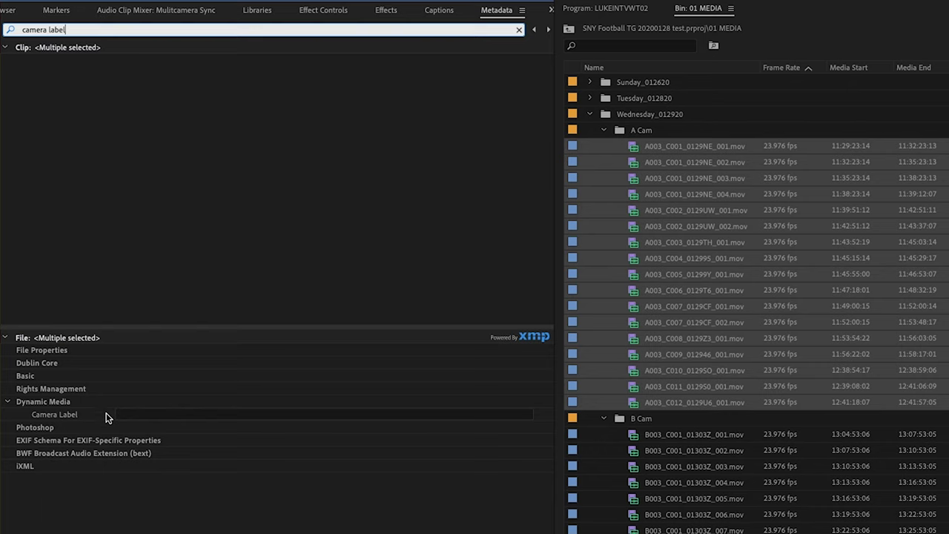
Set the Dynamic Media Camera Label of the selected A Cam clips to A and check it on several individual clips
click(518, 30)
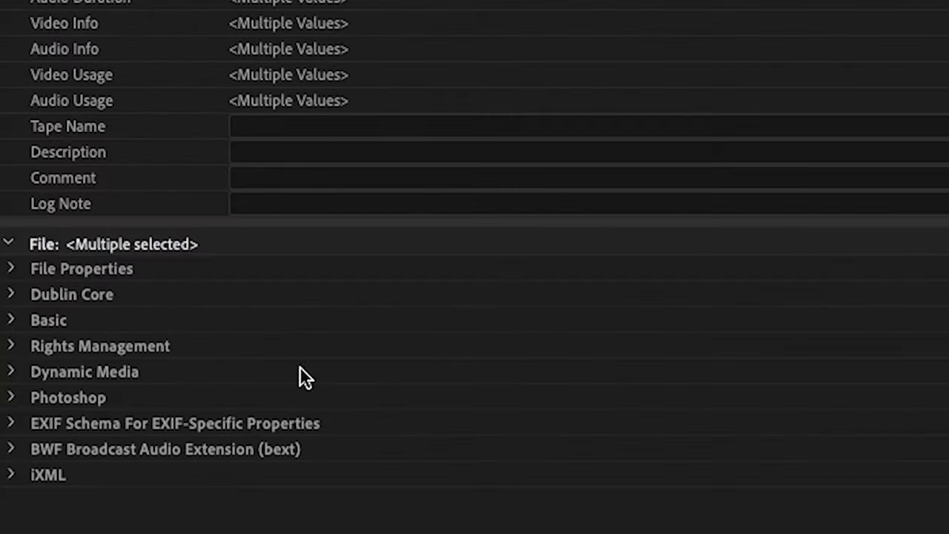
click(13, 373)
scroll(432, 506, down, 3)
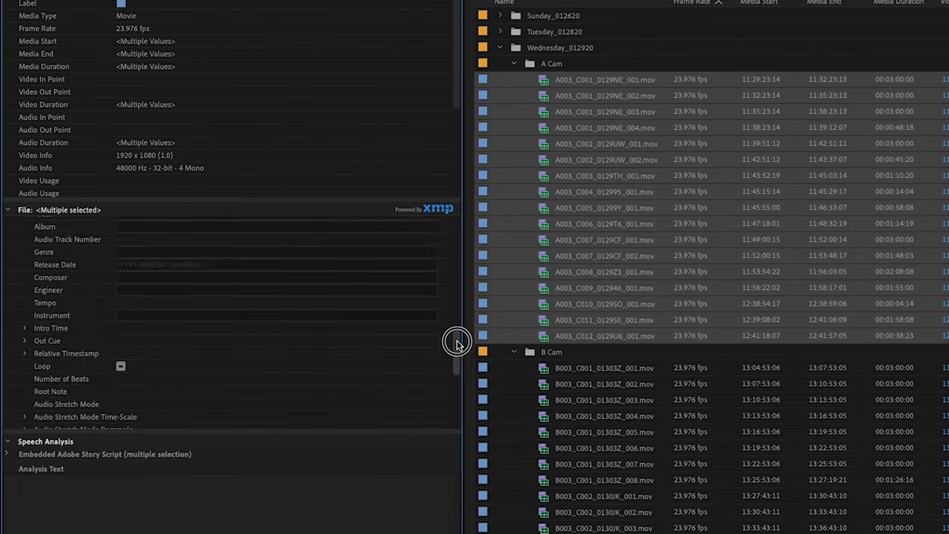
drag(455, 343, 453, 393)
scroll(308, 292, up, 1)
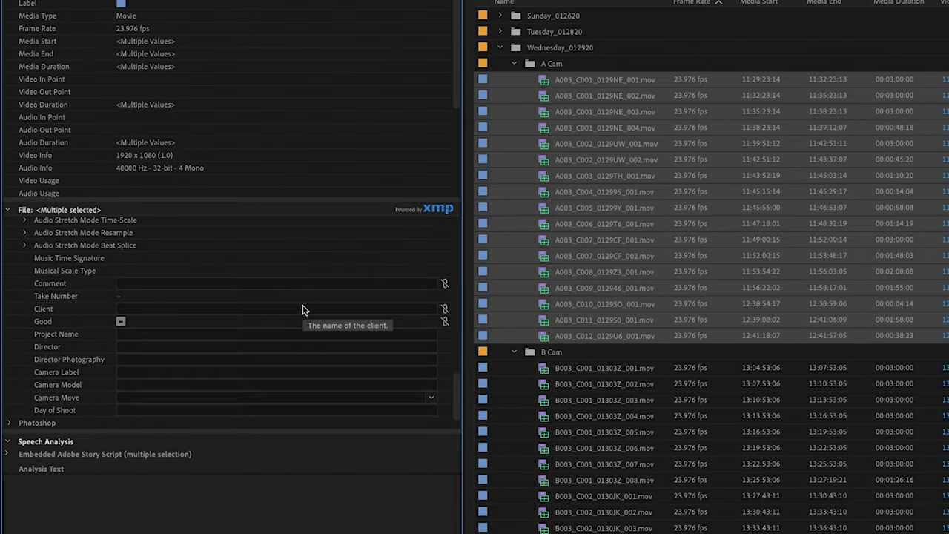
click(124, 372)
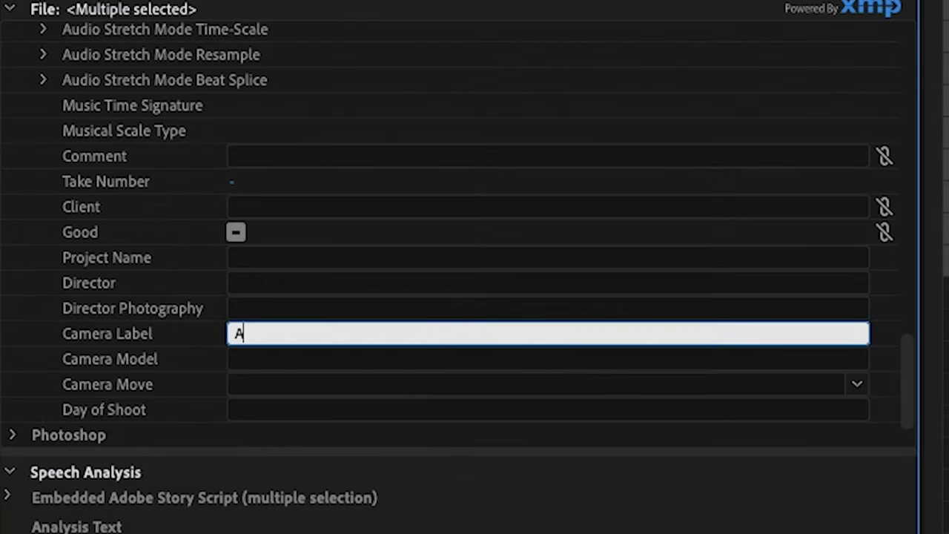
key(Return)
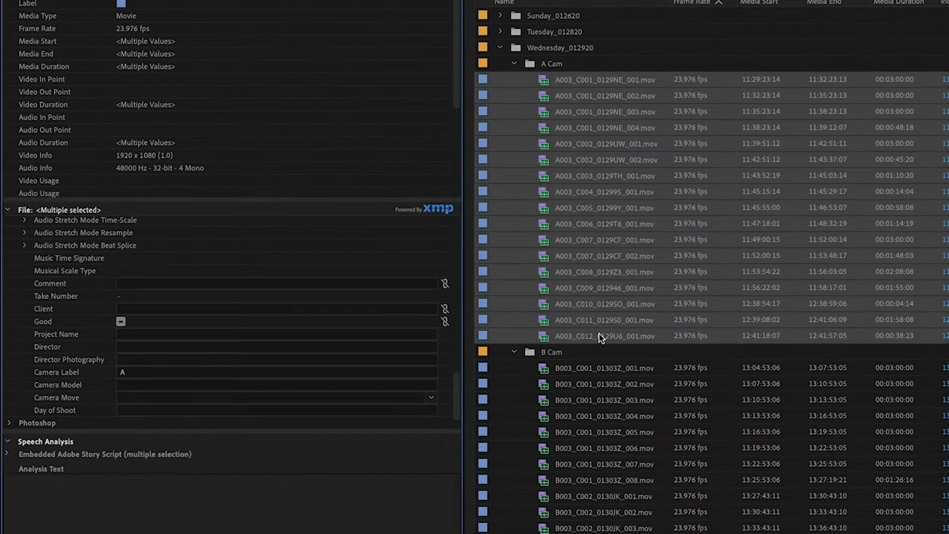
click(596, 304)
click(598, 260)
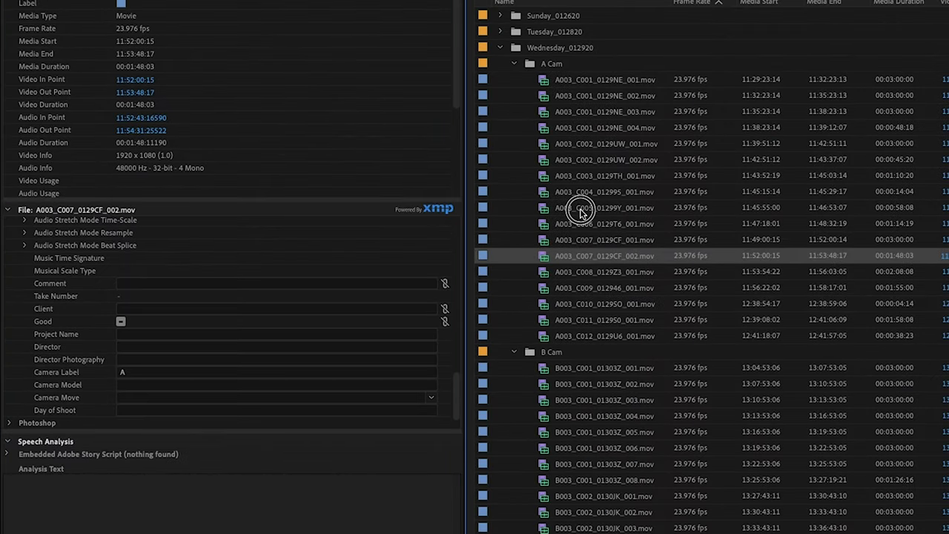
click(578, 210)
click(585, 177)
click(591, 240)
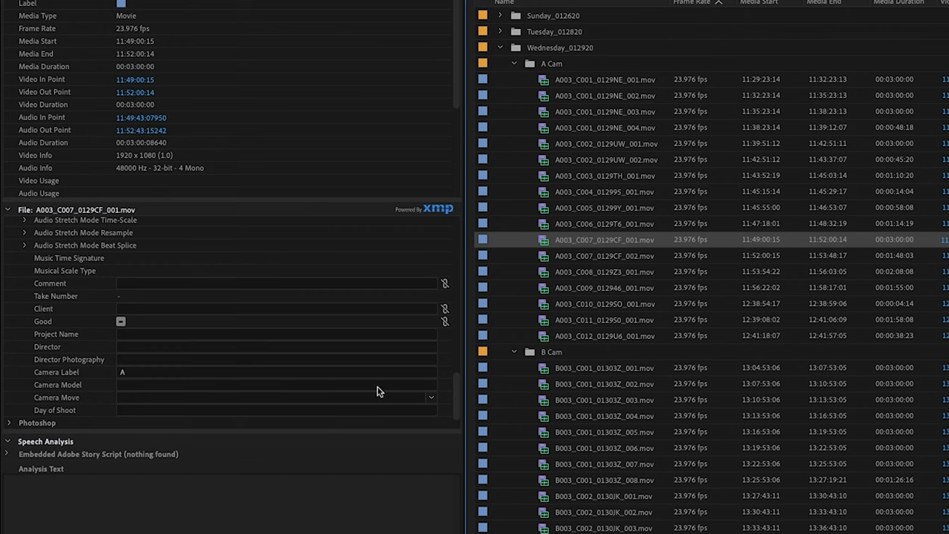
Set the Camera Label of all B Cam clips, B003_C001_01303Z_001.mov through B003_C002_0130JK_005.mov, to B and check individual clips
click(586, 368)
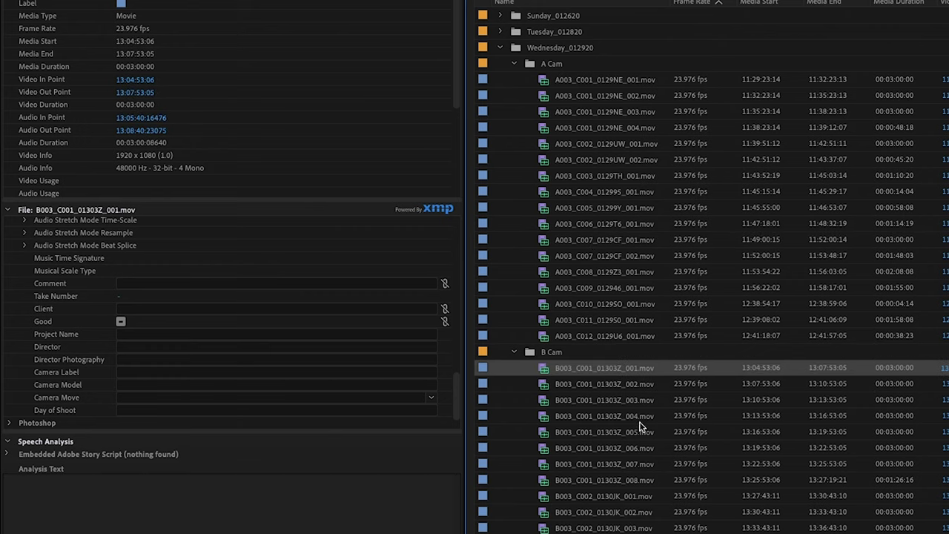
scroll(641, 428, down, 3)
shift+click(591, 479)
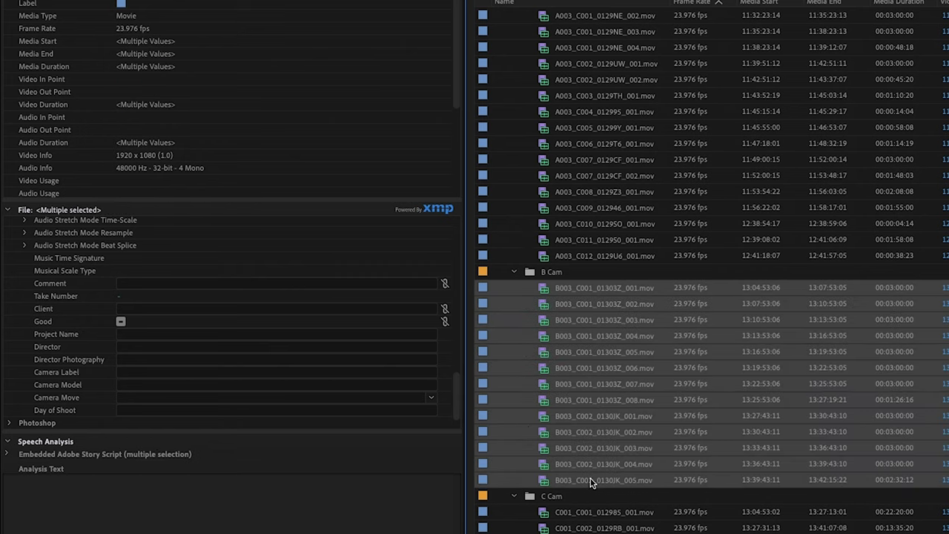
click(130, 373)
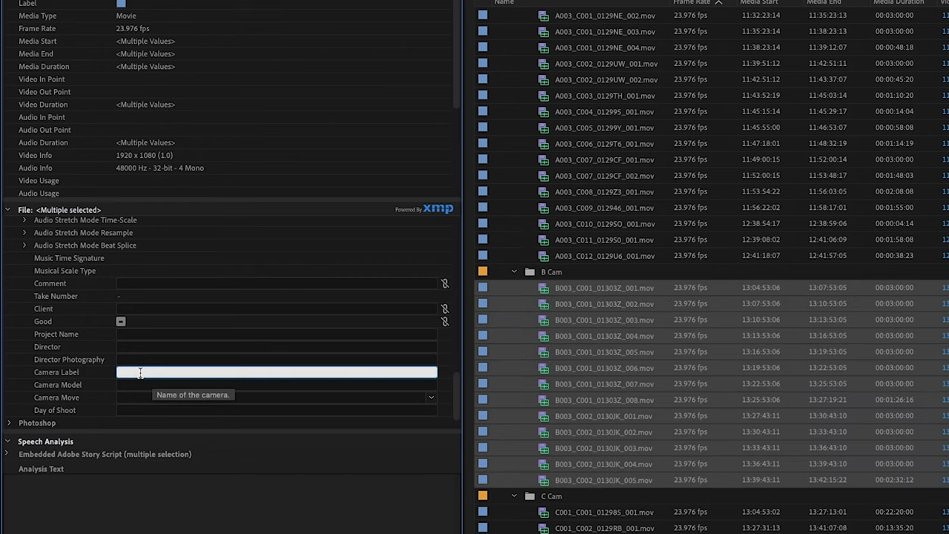
text(B)
click(374, 498)
click(569, 320)
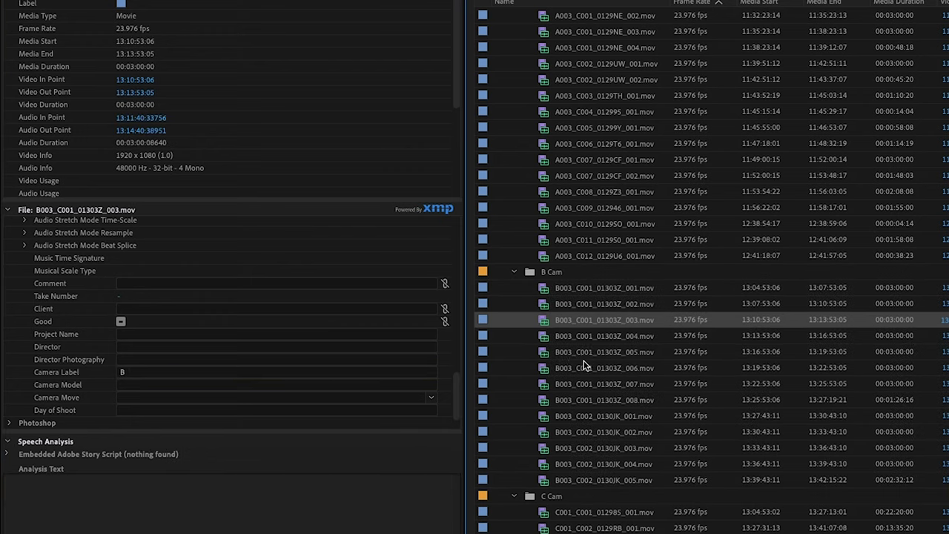
click(586, 367)
click(590, 384)
click(599, 434)
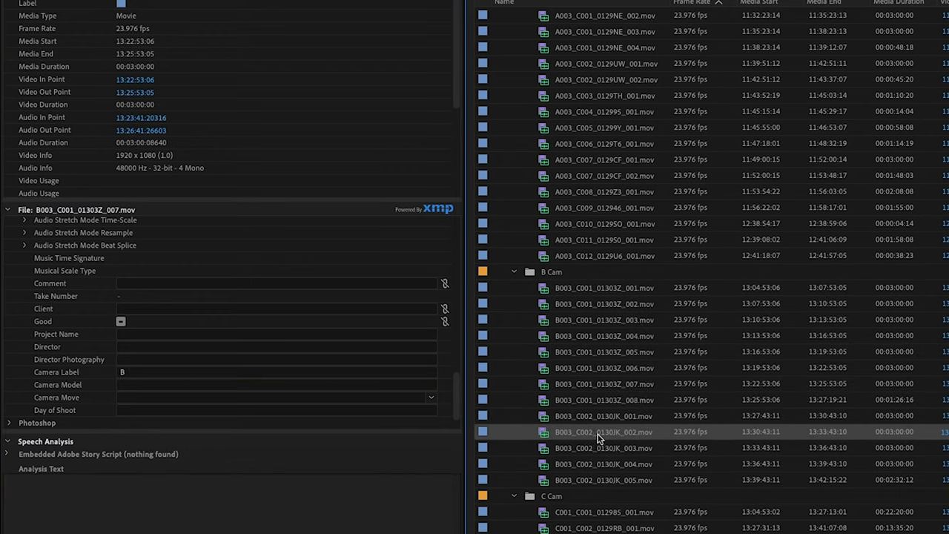
Set the Camera Label of all C Cam clips to C and select all R3D clips in the D Cam bin
scroll(602, 463, down, 5)
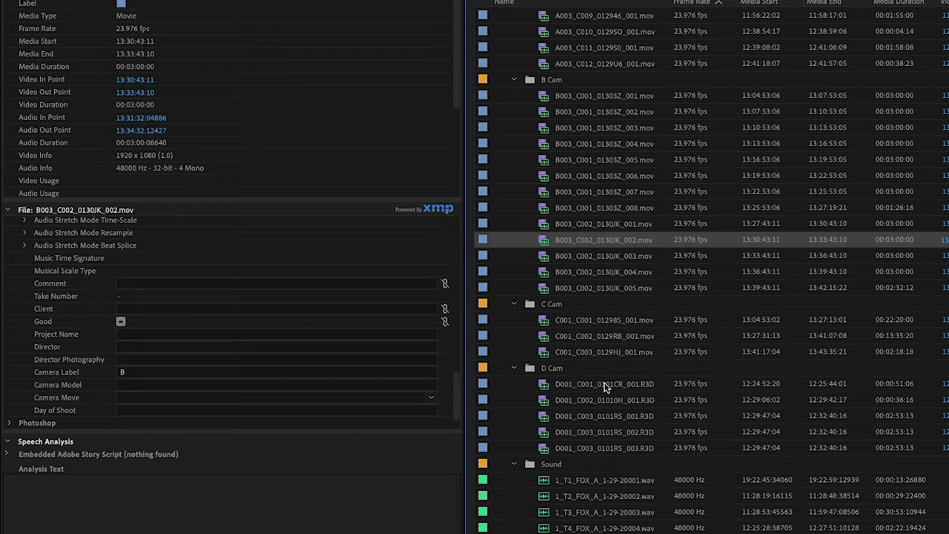
click(597, 319)
shift+click(595, 349)
click(166, 372)
text(C)
key(Return)
click(582, 383)
shift+click(588, 444)
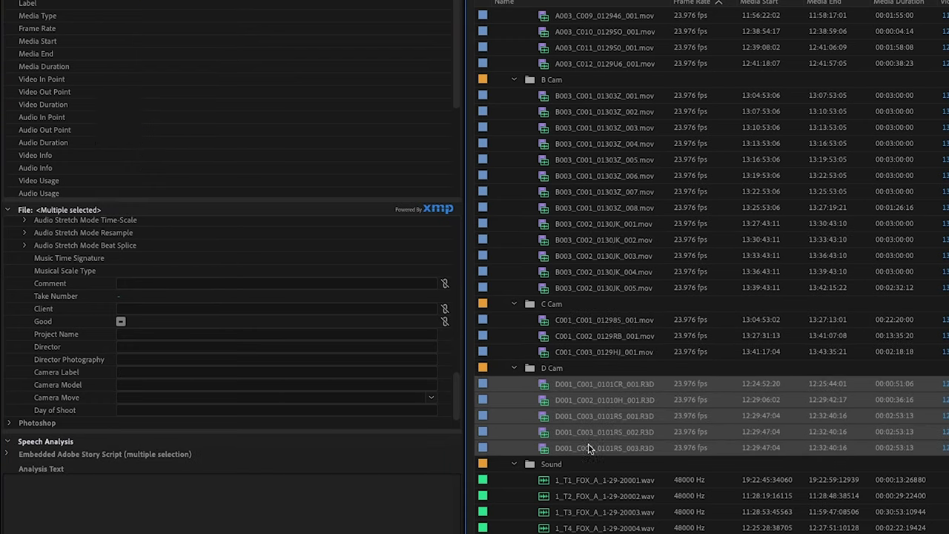
Set the Camera Label of all WAV files in the Sound bin to Z
click(594, 482)
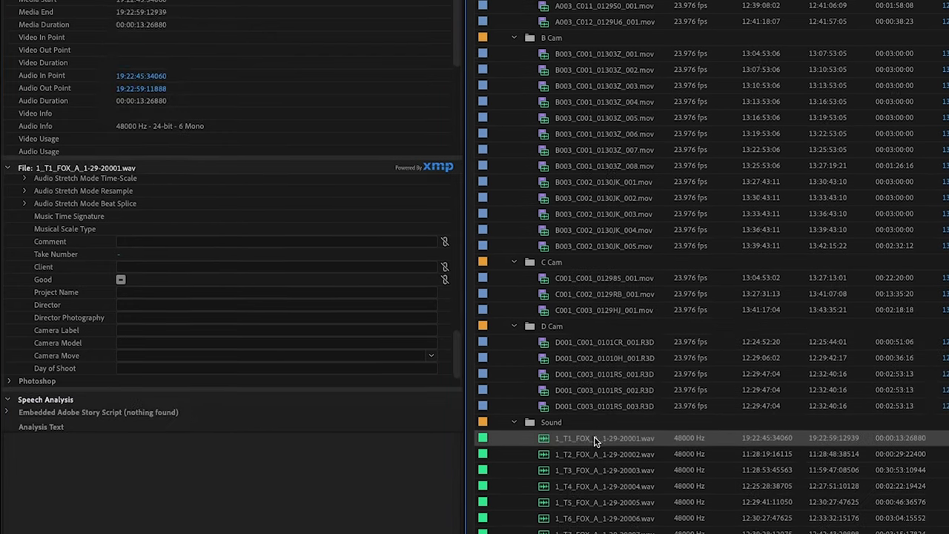
shift+click(577, 506)
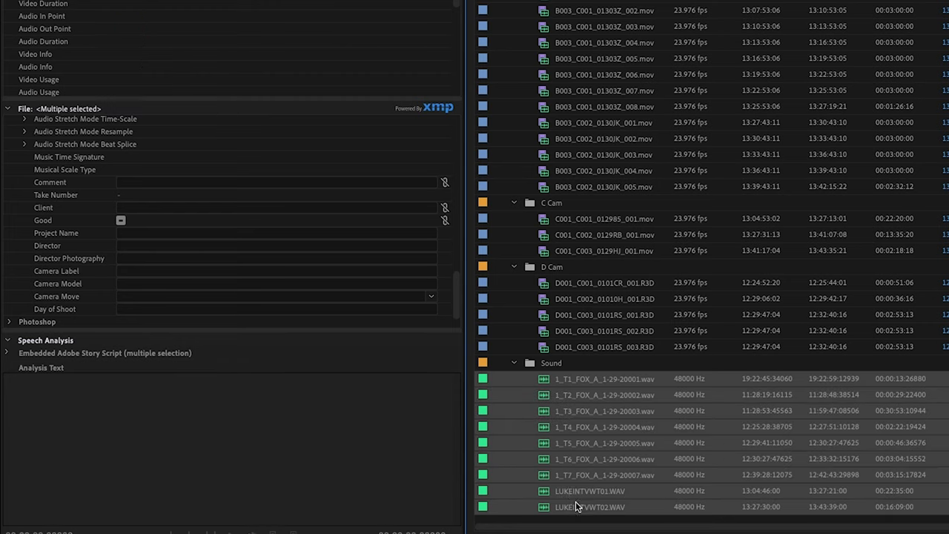
click(138, 270)
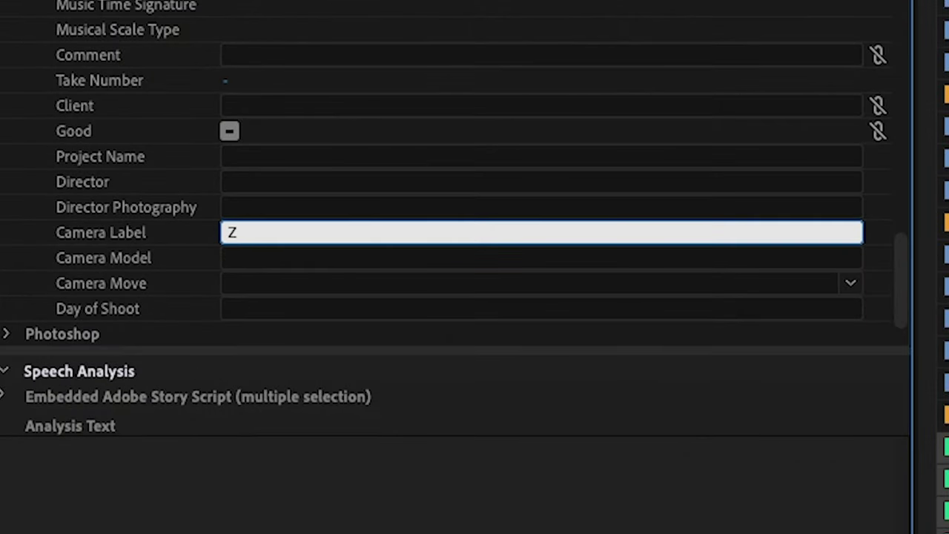
key(Return)
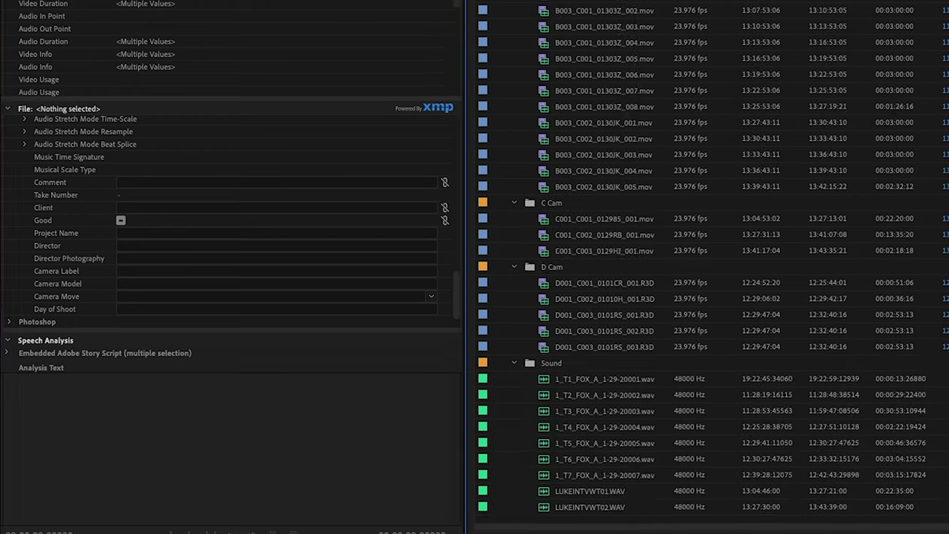
Collapse the A Cam, B Cam, C Cam, D Cam and Sound bins inside Wednesday_012920
click(514, 10)
click(514, 234)
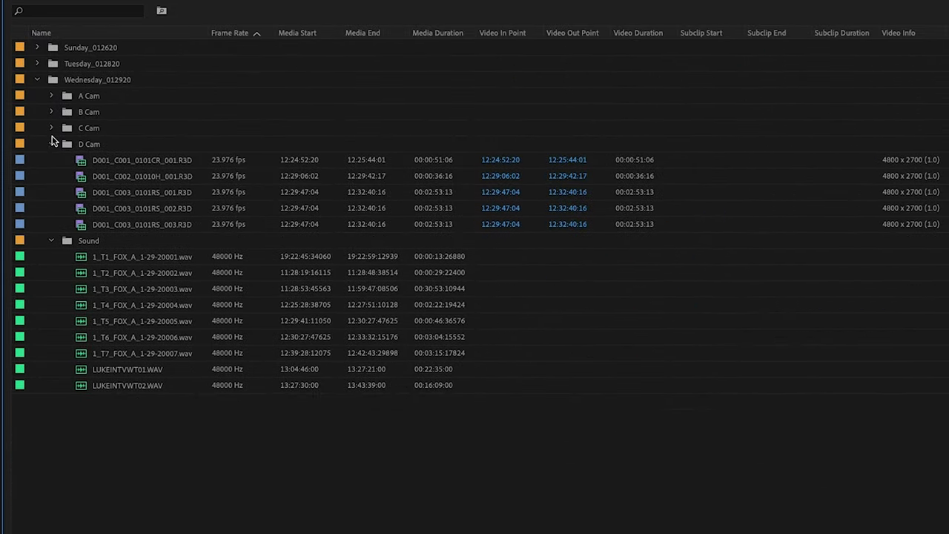
click(51, 143)
click(51, 159)
Select the A Cam through Sound bins and open the Create Multi-Camera Source Sequence settings for them
click(76, 101)
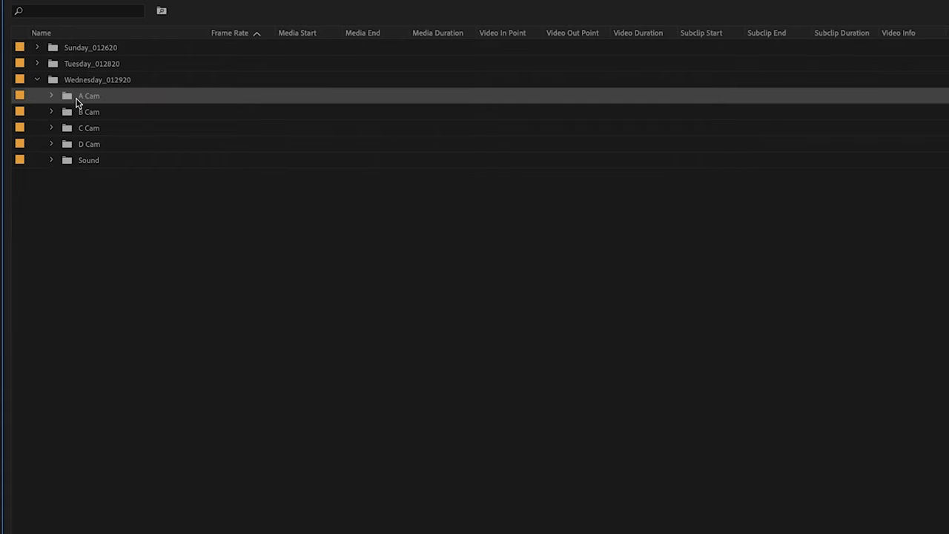
shift+click(85, 157)
right_click(90, 155)
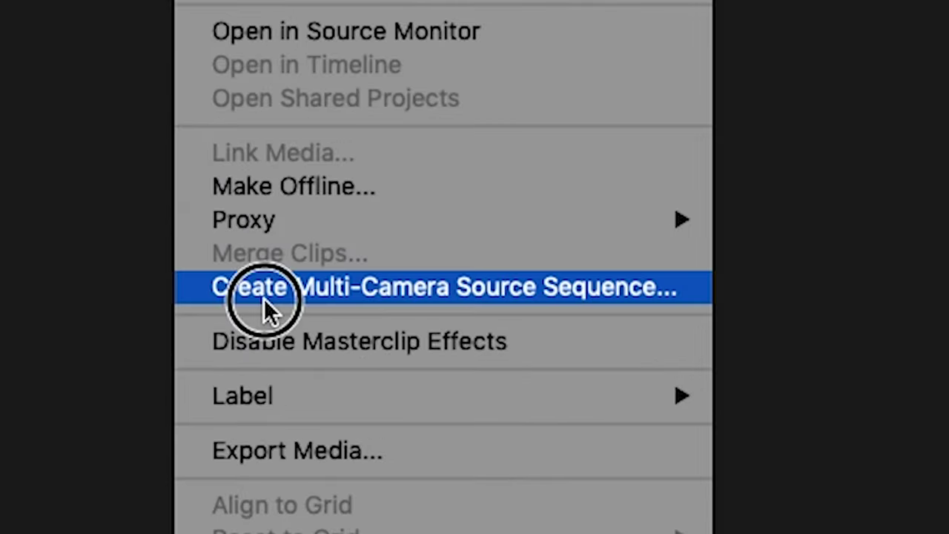
click(121, 479)
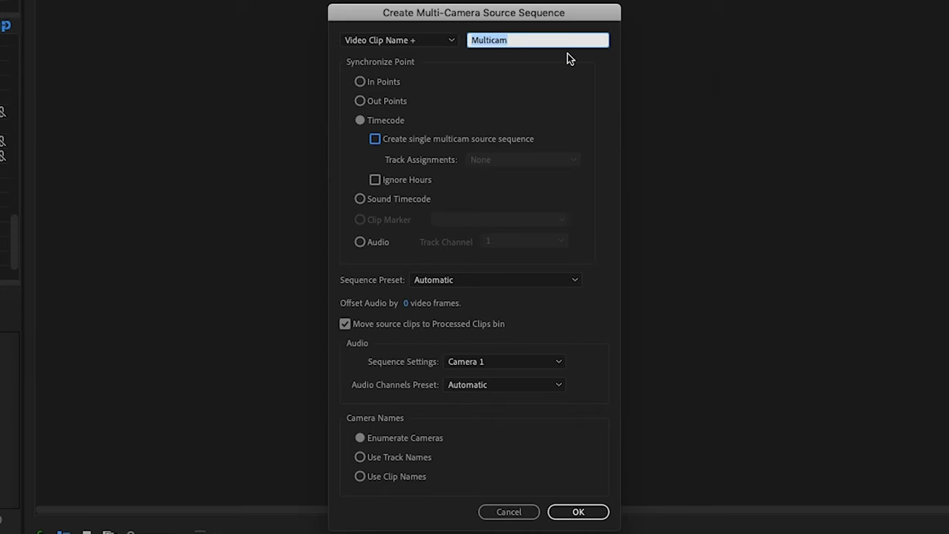
Create a single timecode-synced multicam source sequence with Camera Label track assignments, without moving source clips to the Processed Clips bin
click(567, 53)
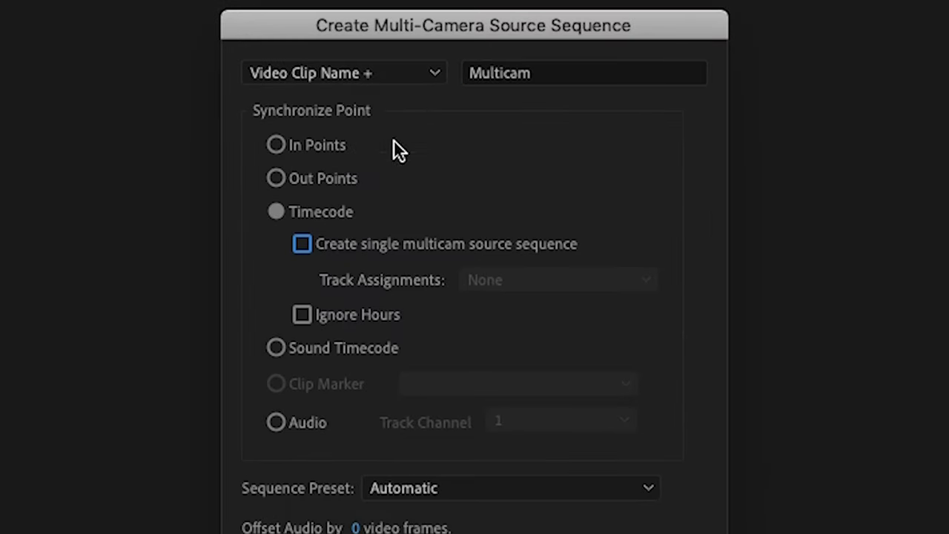
click(304, 239)
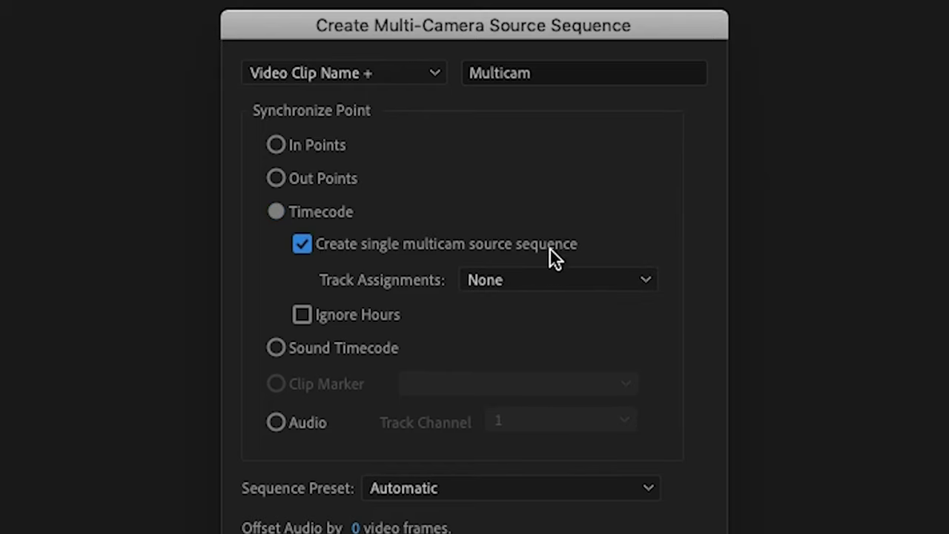
click(507, 281)
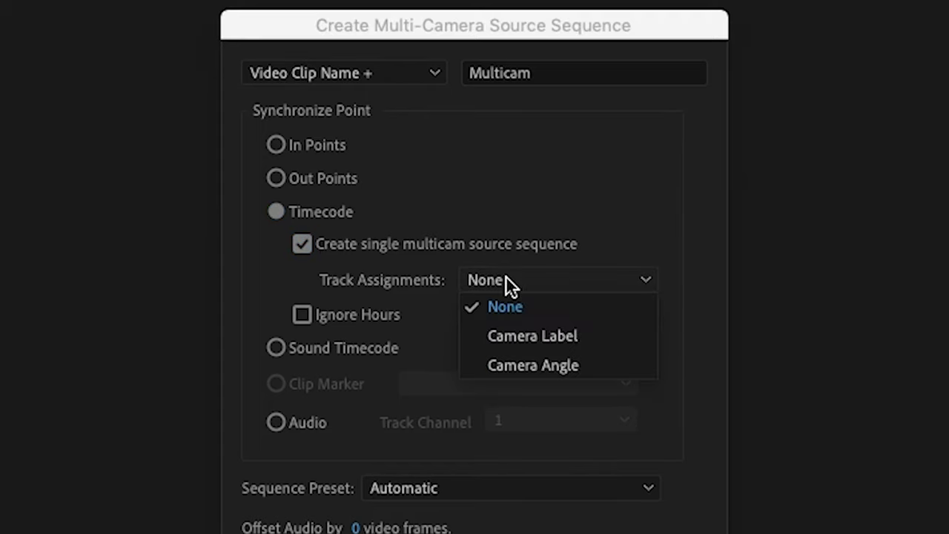
click(570, 338)
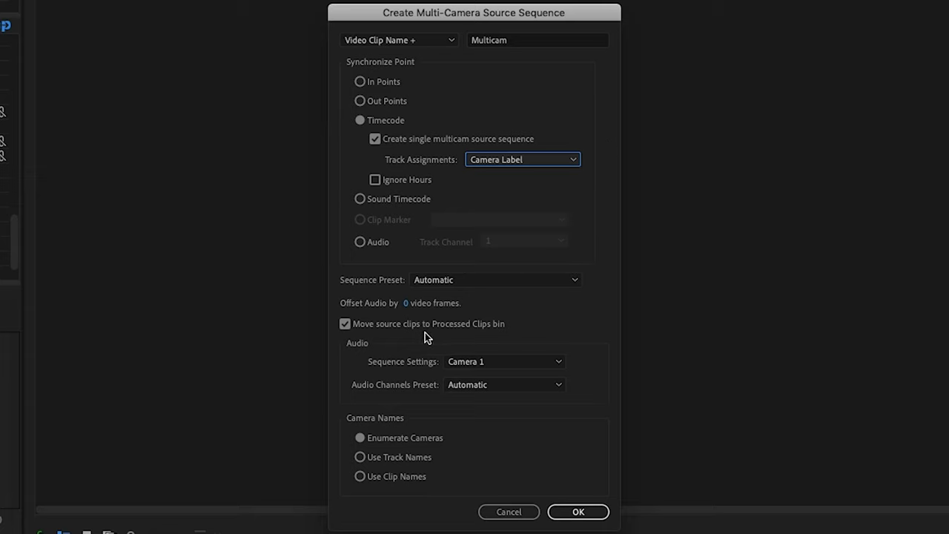
click(346, 324)
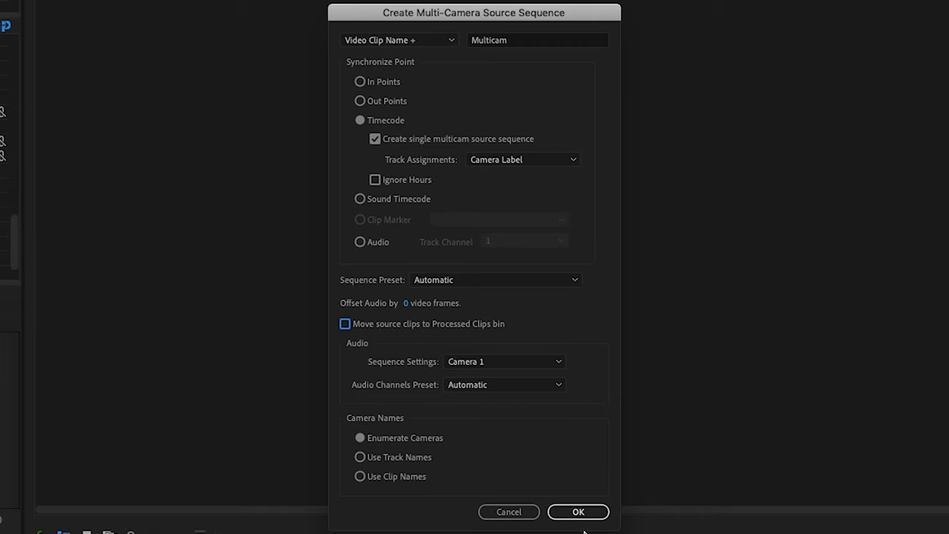
click(580, 513)
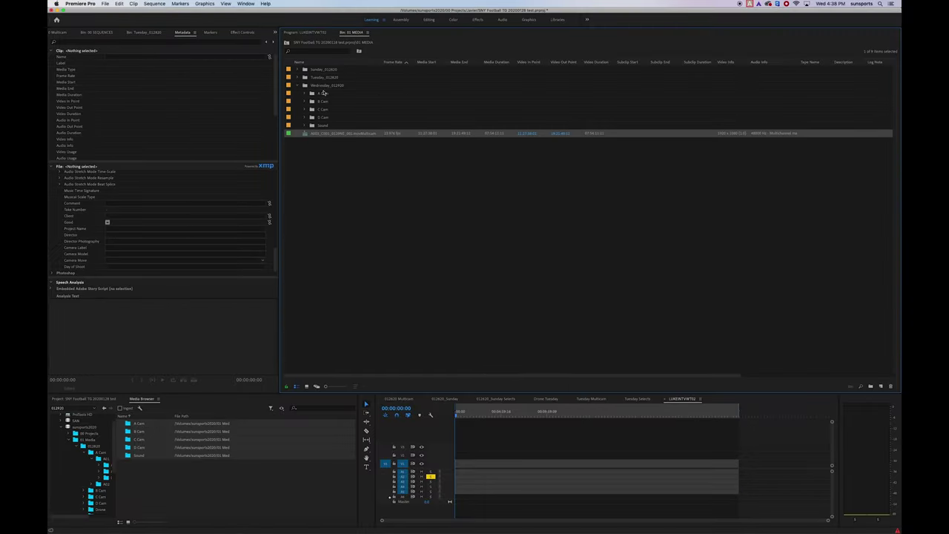
Dock the 01 MEDIA bin with the Metadata panel's group and enlarge the timeline area upward and to the left
drag(355, 32, 207, 114)
drag(387, 395, 388, 316)
drag(359, 354, 134, 352)
Open the A003_C001_0129NE_001.movMulticam sequence in the timeline
click(149, 221)
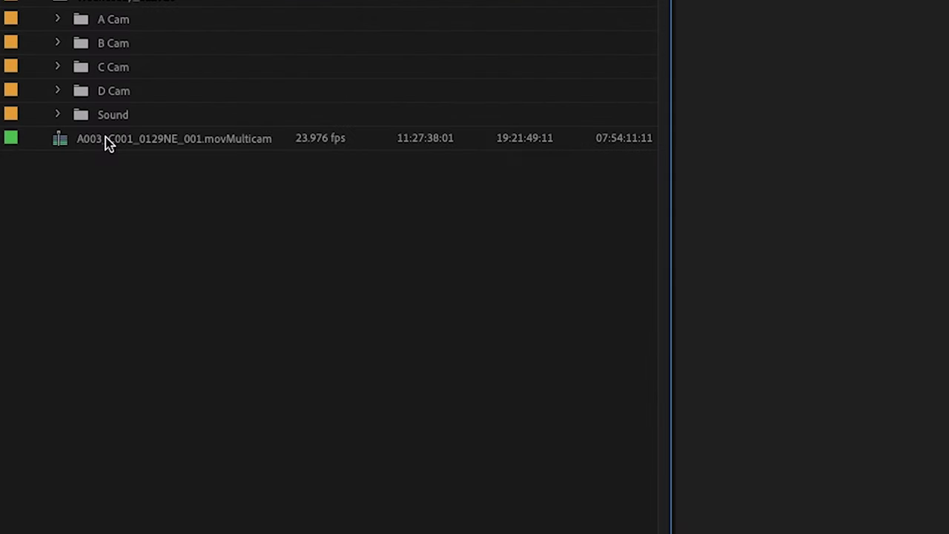
click(110, 142)
right_click(110, 142)
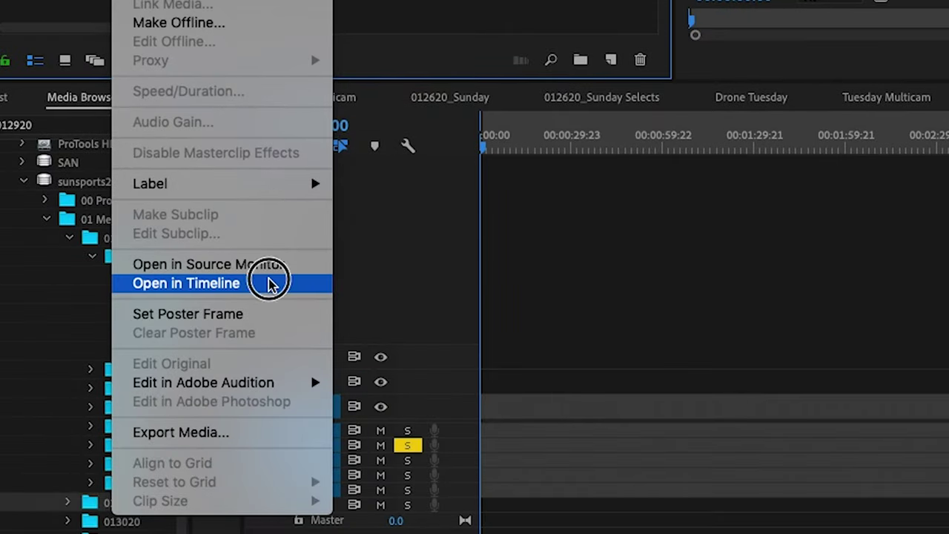
click(271, 279)
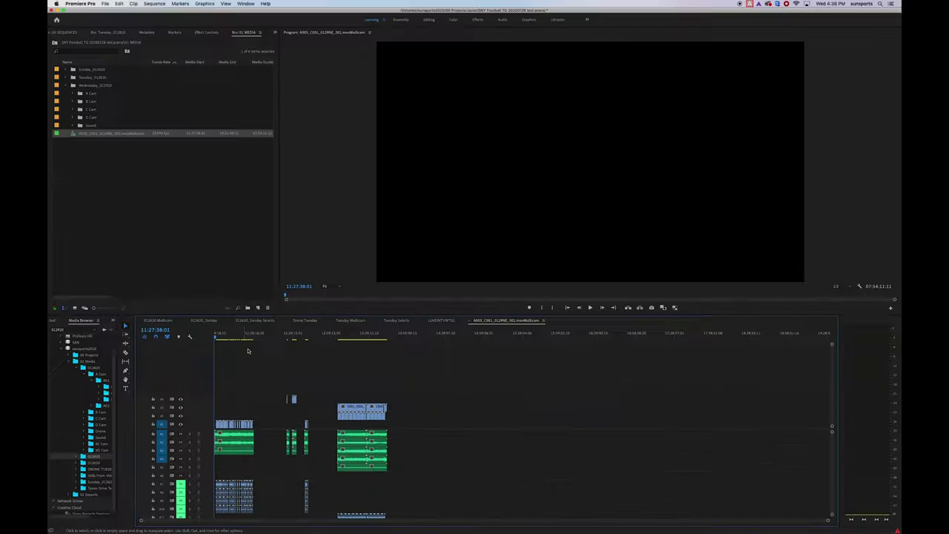
Examine how the camera and sound clips line up across the new multicam sequence, around 12:24:11:18
drag(224, 338, 358, 338)
key(equal)
key(equal)
key(equal)
key(minus)
key(minus)
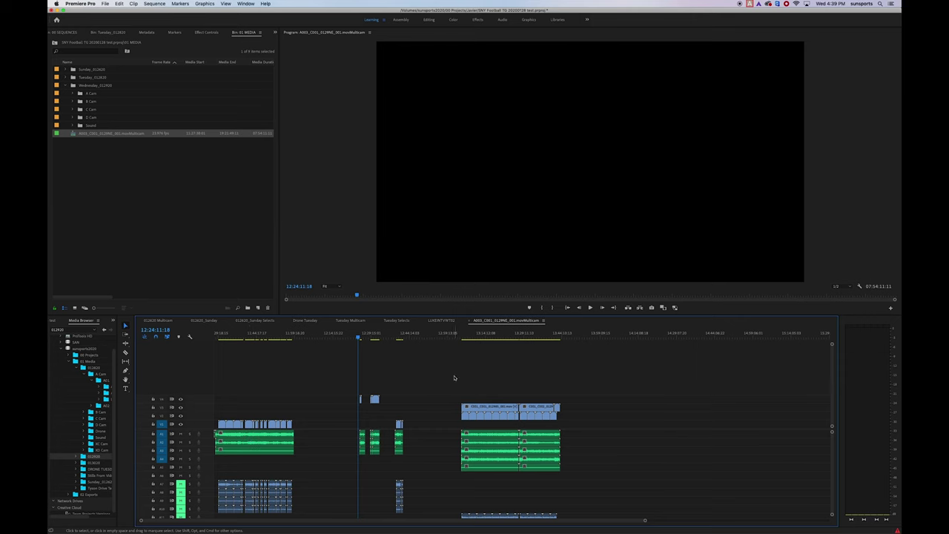
Switch to the Tuesday Multicam sequence and closely inspect the clips on V1 around 16:25:10:13
click(349, 320)
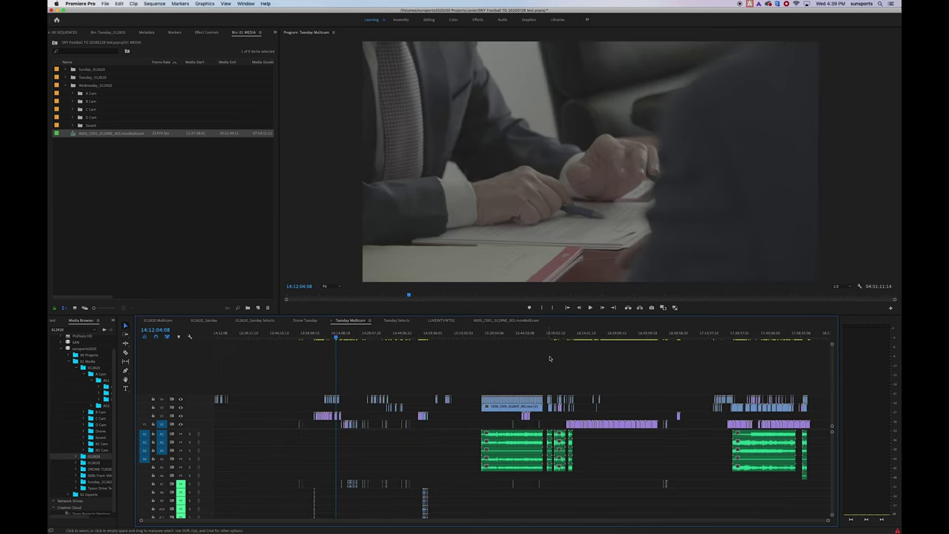
drag(619, 338, 610, 338)
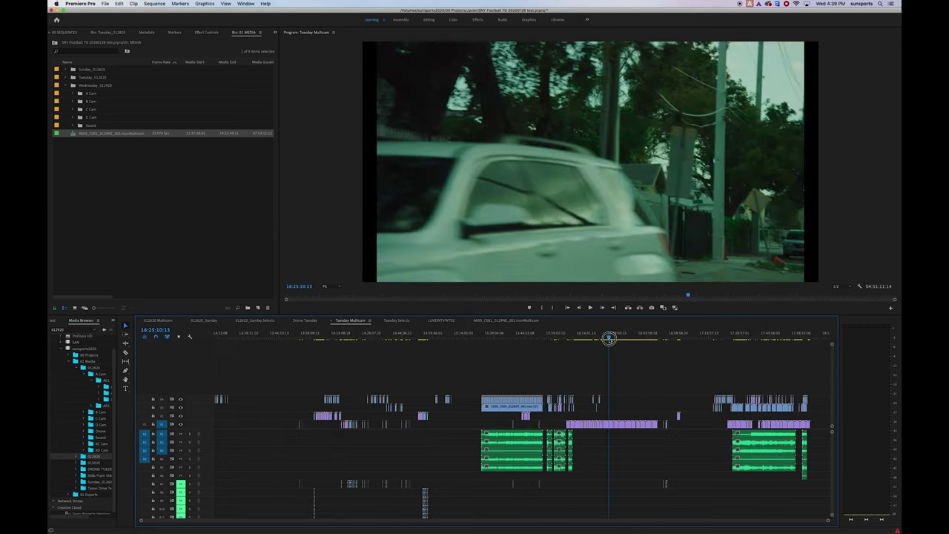
key(=)
key(=)
key(=)
key(=)
key(=)
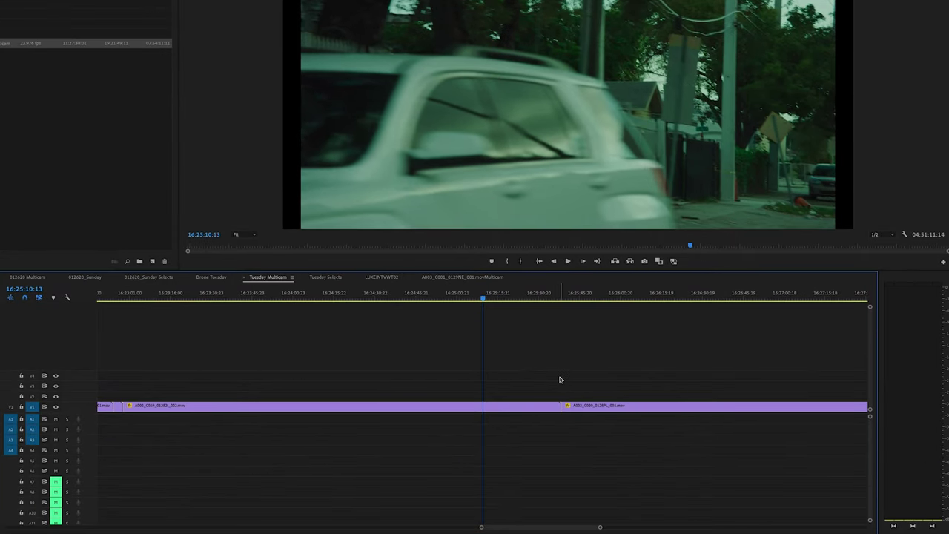
Extend the start of A002_C020_0128PL_001.mov on V2 over the preceding clip and trim it back to that clip's end
drag(571, 409, 363, 406)
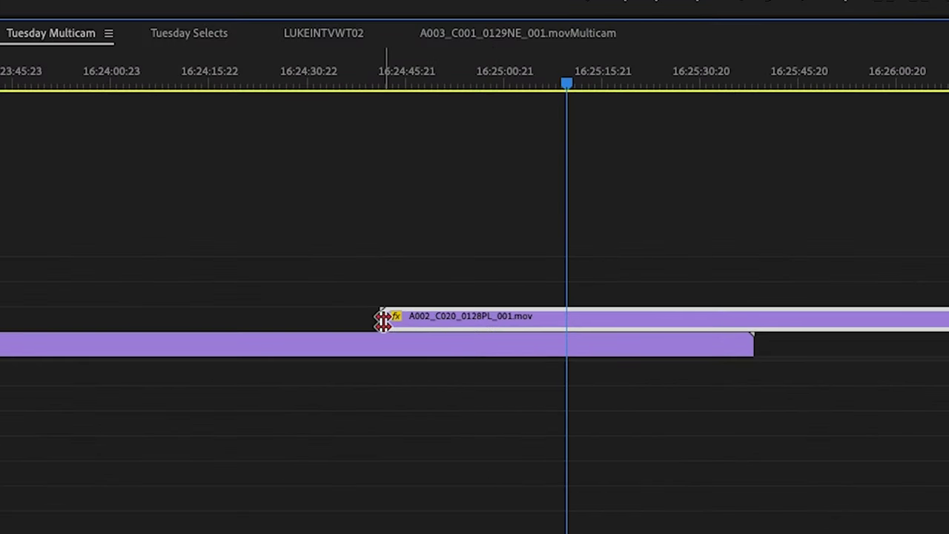
drag(383, 319, 753, 331)
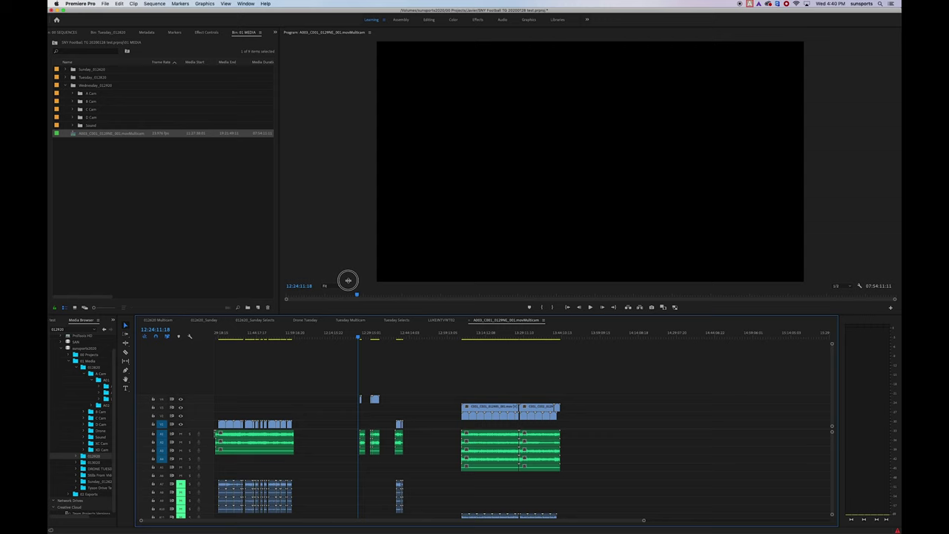
Enlarge the timeline area upward and move the playhead to the multicam sequence's start at 11:27:38:01
drag(345, 278, 351, 262)
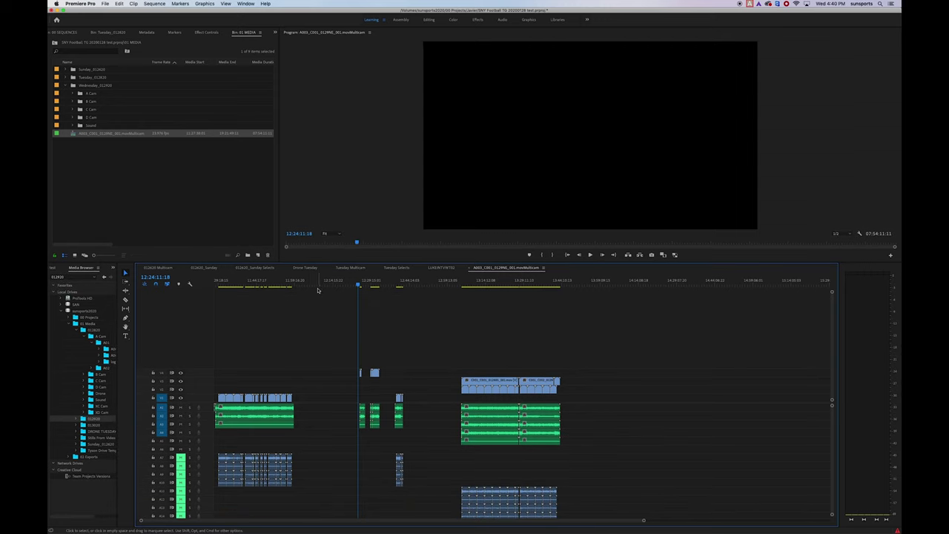
click(250, 287)
drag(250, 287, 190, 286)
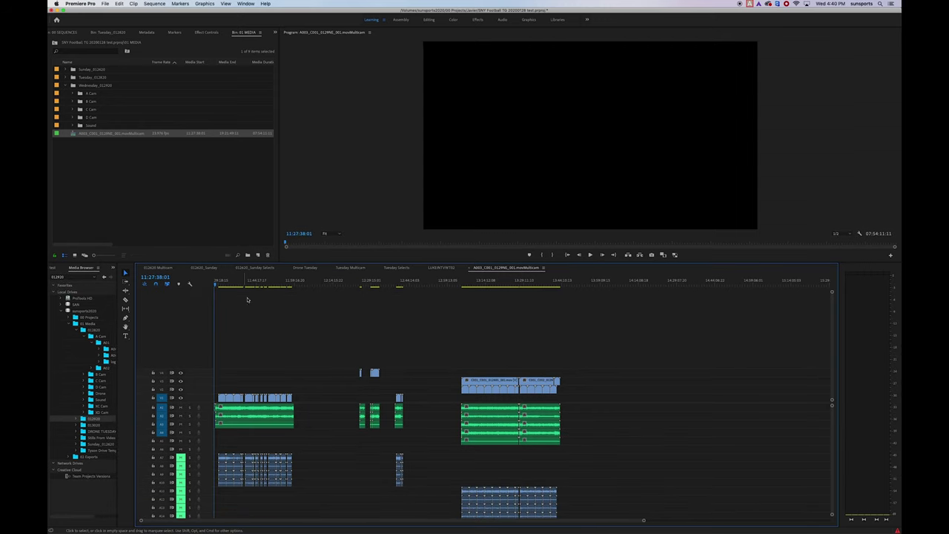
key(=)
key(=)
key(=)
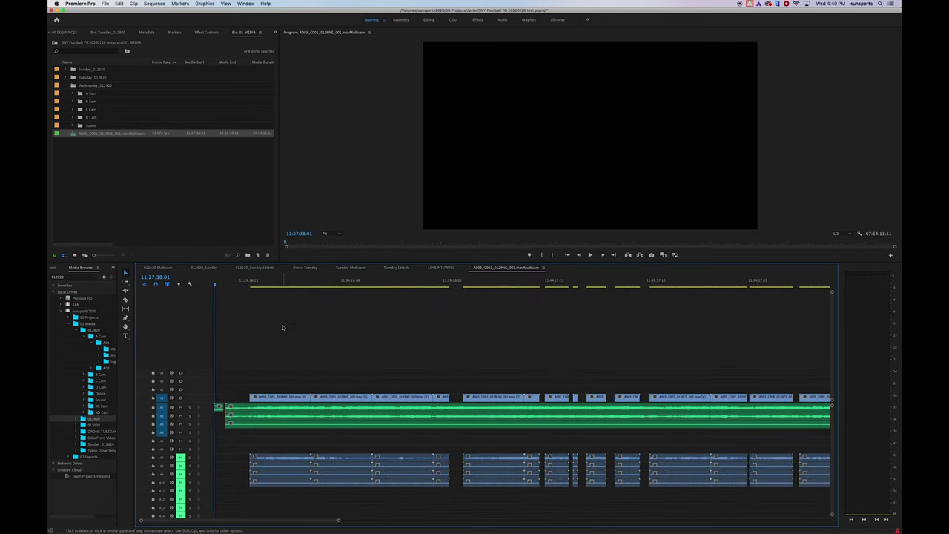
Turn on overlays in the Program monitor and scrub the sequence to check each track's source timecode against the playhead
right_click(543, 146)
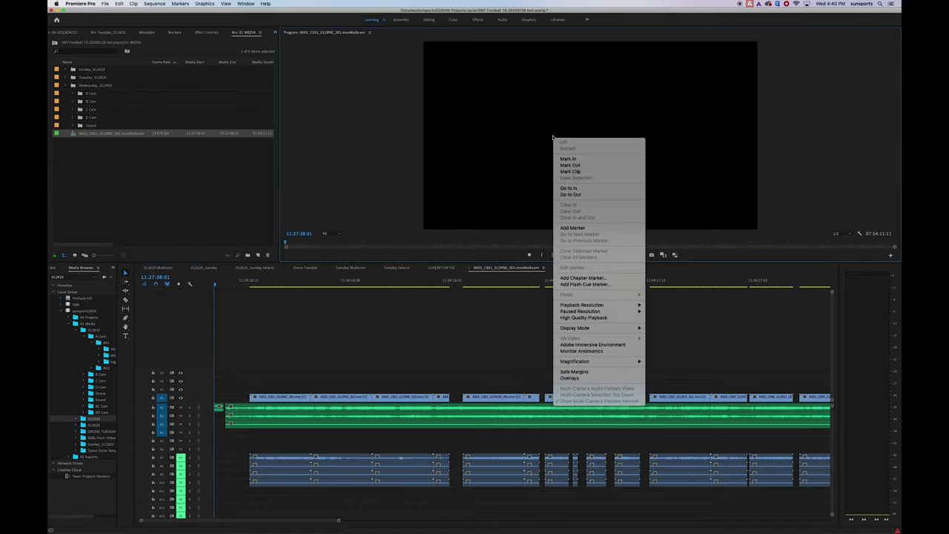
click(376, 489)
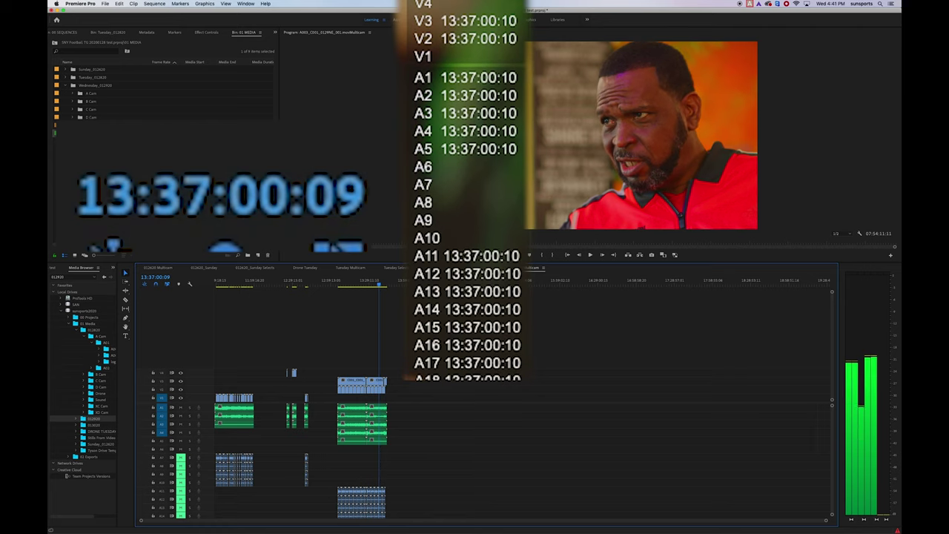
drag(344, 283, 324, 283)
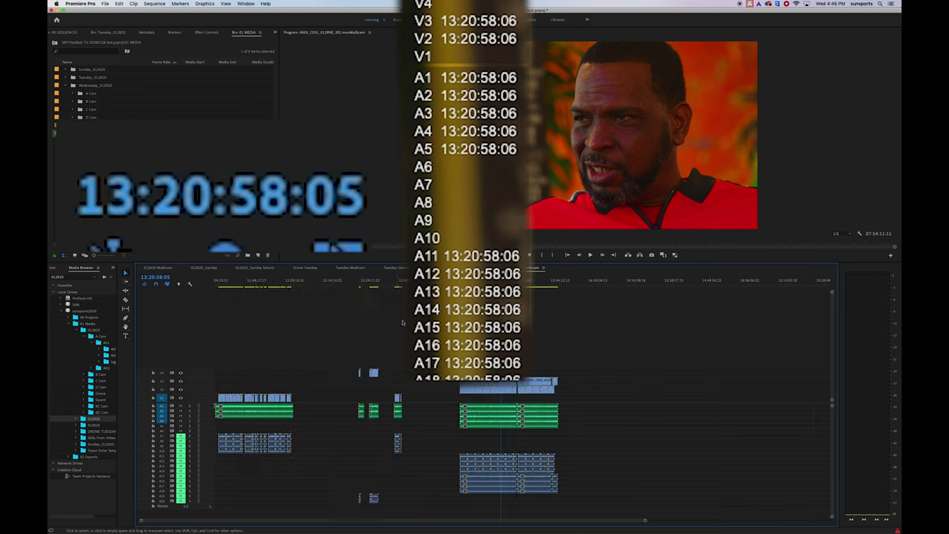
Scrub the interview clips to 13:21:00:04 to compare the tracks' overlay timecodes, and save the project
key(equal)
key(equal)
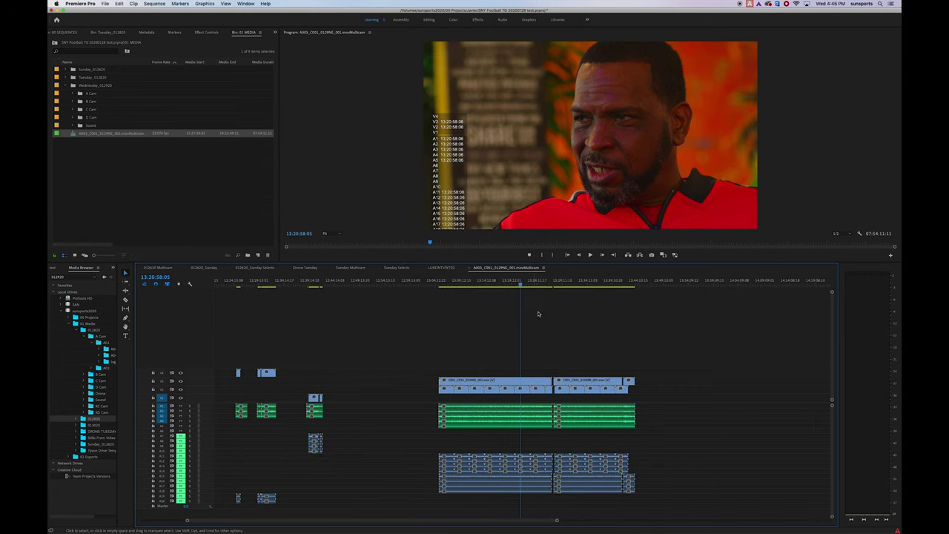
click(557, 282)
drag(571, 285, 519, 290)
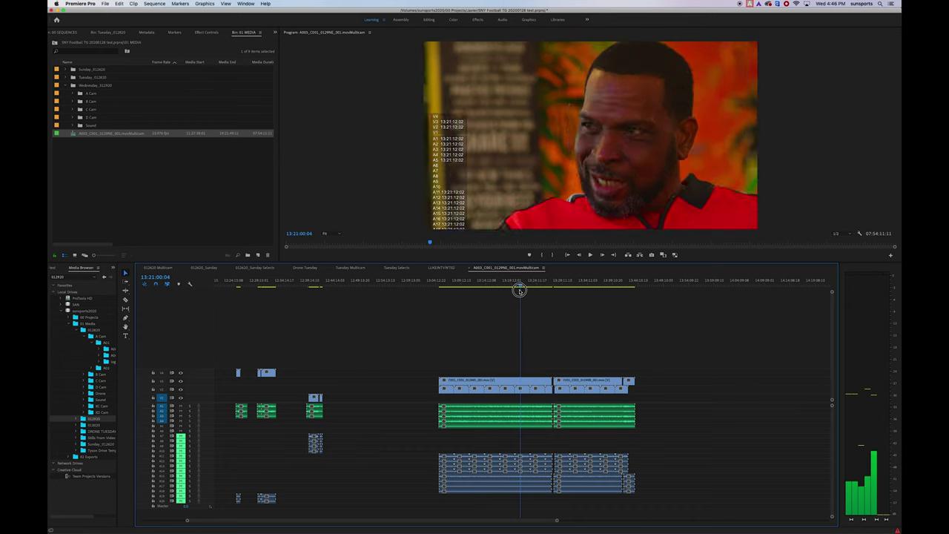
key(backslash)
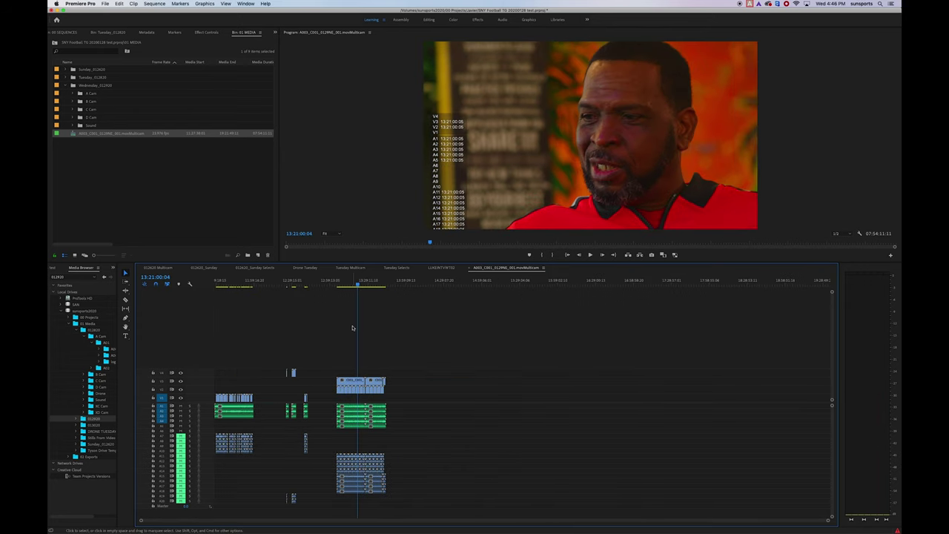
key(cmd+s)
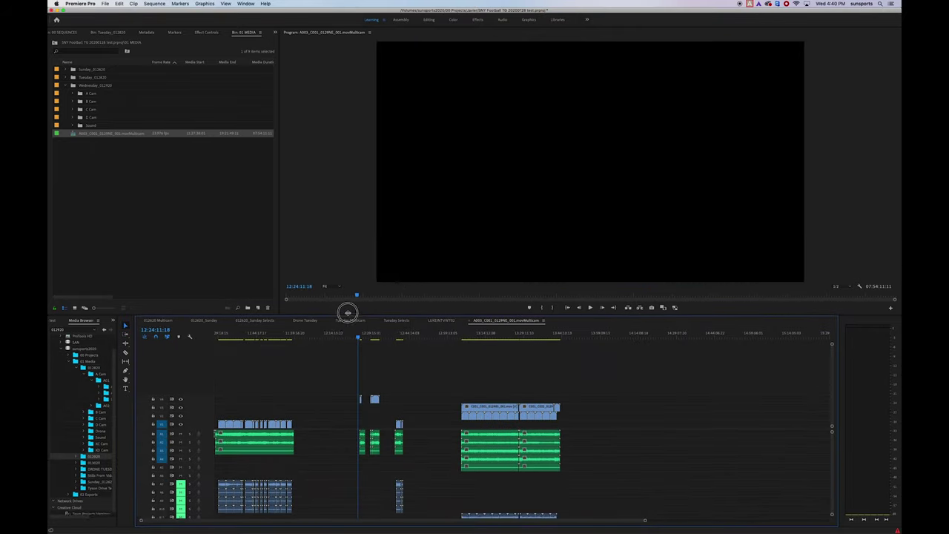
Make the timeline area taller and return the playhead from 12:24:11:18 to the beginning of the multicam sequence
drag(345, 314, 349, 260)
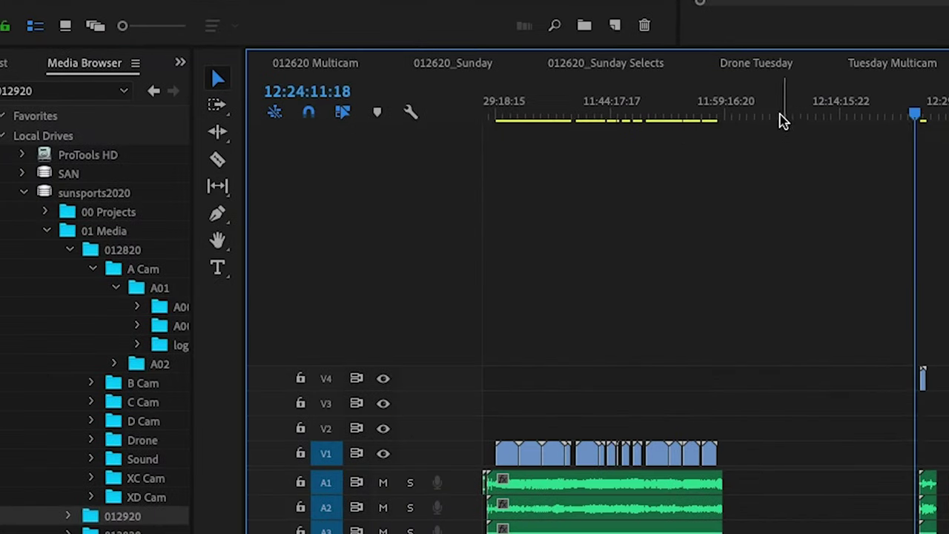
drag(782, 121, 422, 131)
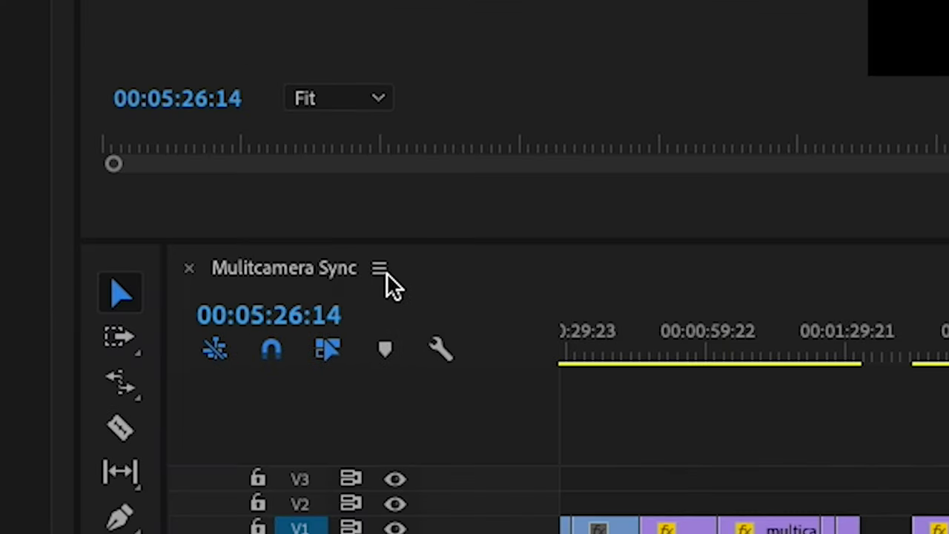
Open the Start Time setting of the Mulitcamera Sync sequence
click(384, 271)
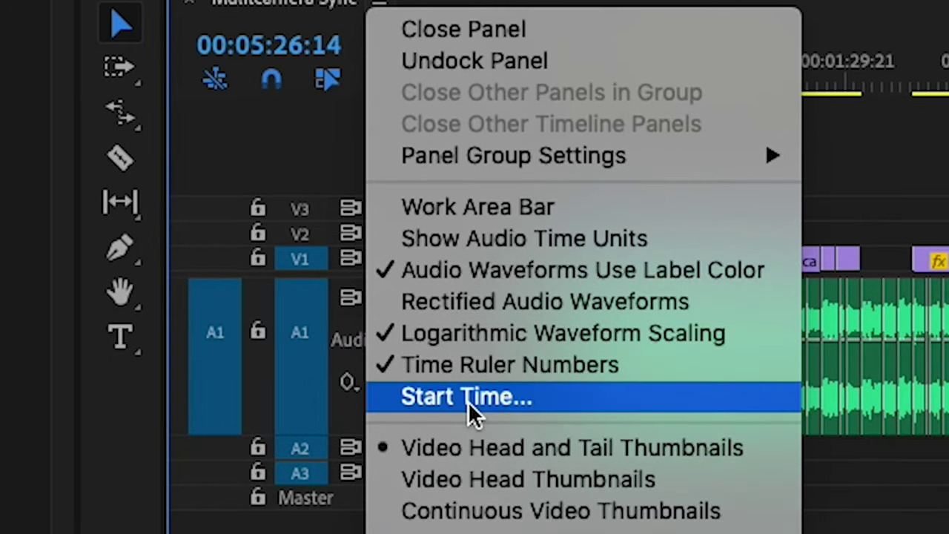
click(466, 529)
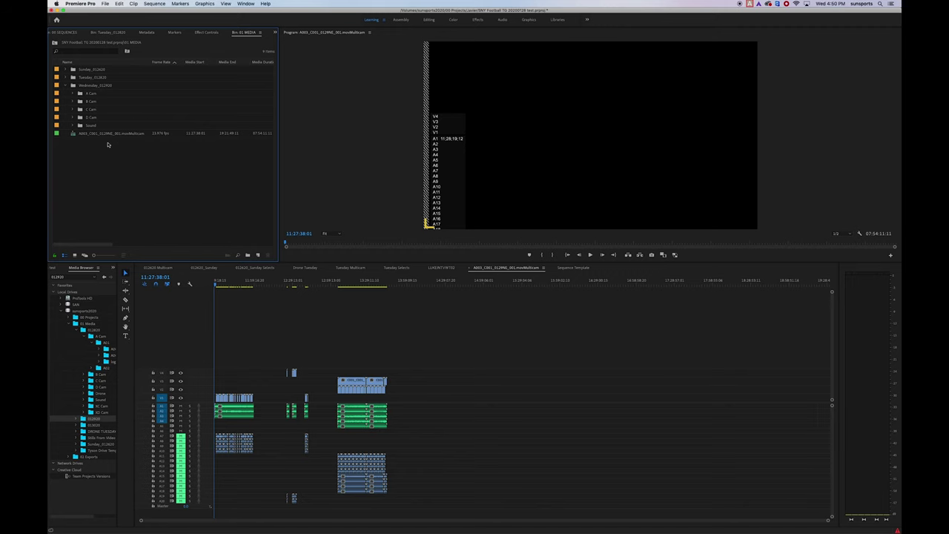
Export the A003_C001_0129NE_001.movMulticam sequence from the 01 MEDIA bin as a Premiere project named 012920_Day Footage Multicam Sync
click(101, 134)
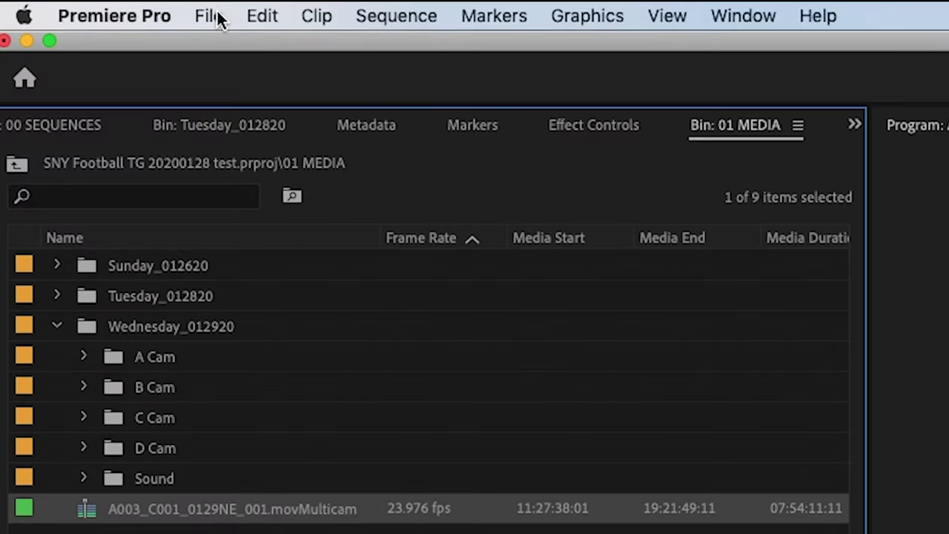
click(211, 16)
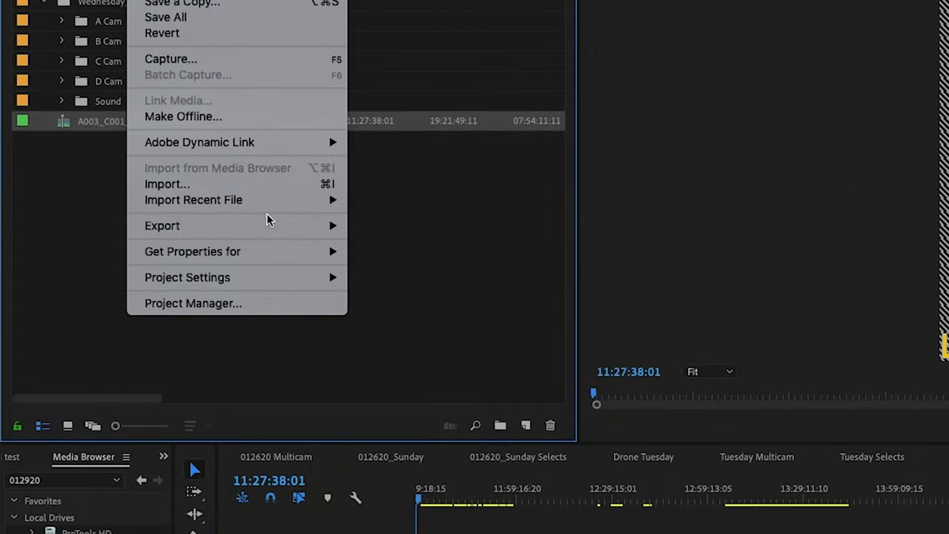
mouse_move(269, 226)
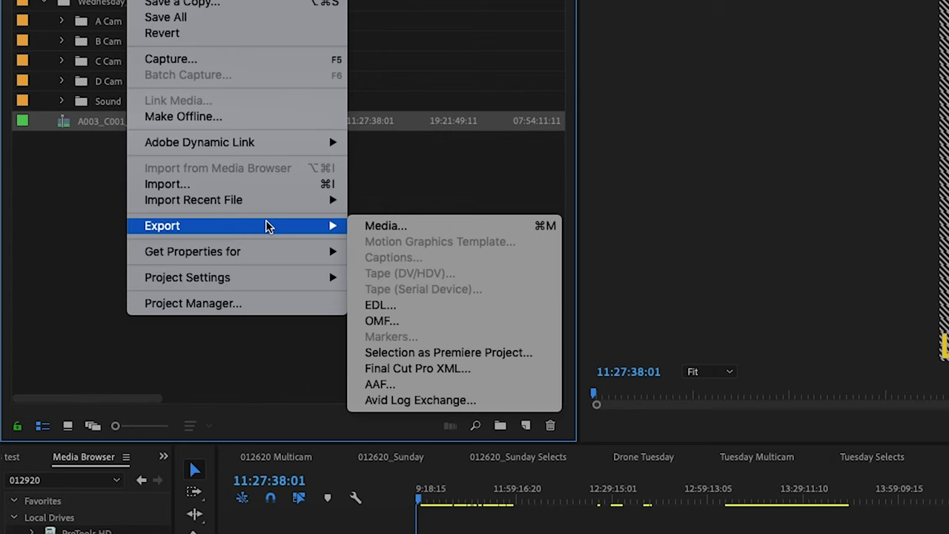
click(479, 352)
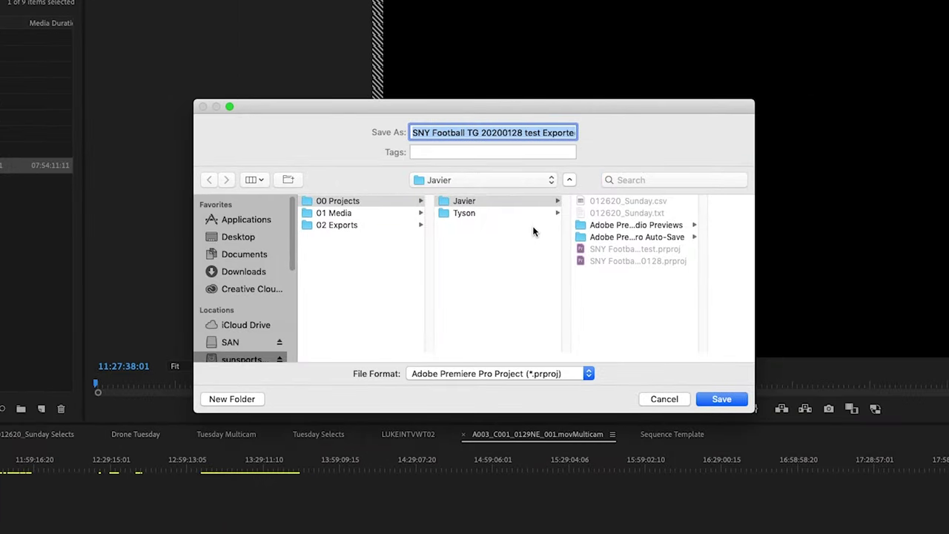
text(012920_Day Footage Multicam Sync)
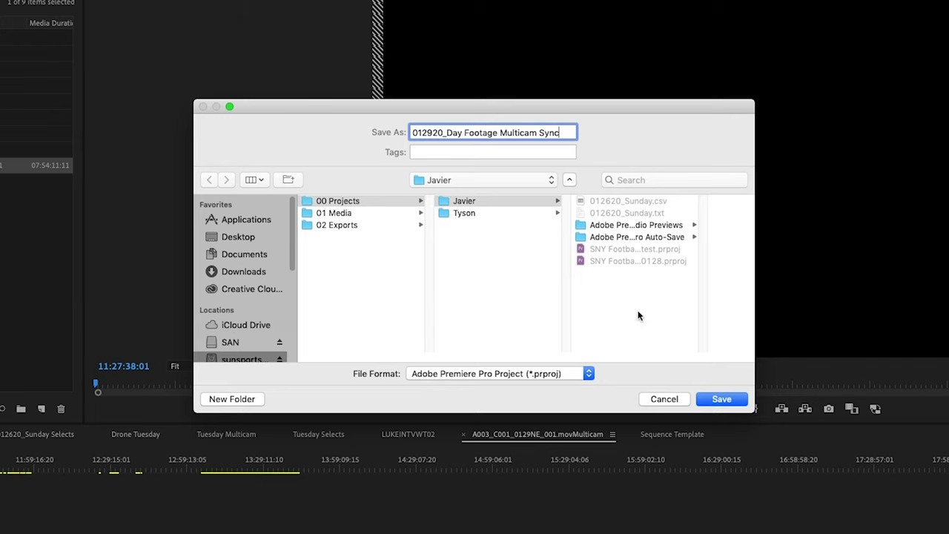
click(711, 399)
Switch to Finder and locate the exported 012920_Day Footage Multicam Sync.prproj in the editor's folder within 00 Projects
click(296, 517)
scroll(393, 229, left, 3)
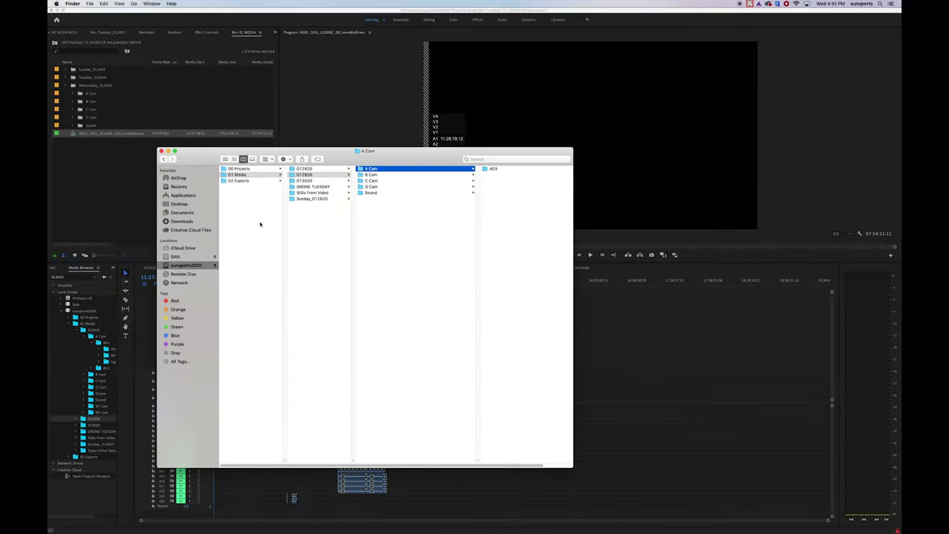
click(239, 168)
click(302, 169)
click(373, 169)
click(387, 180)
drag(421, 432, 528, 428)
click(444, 297)
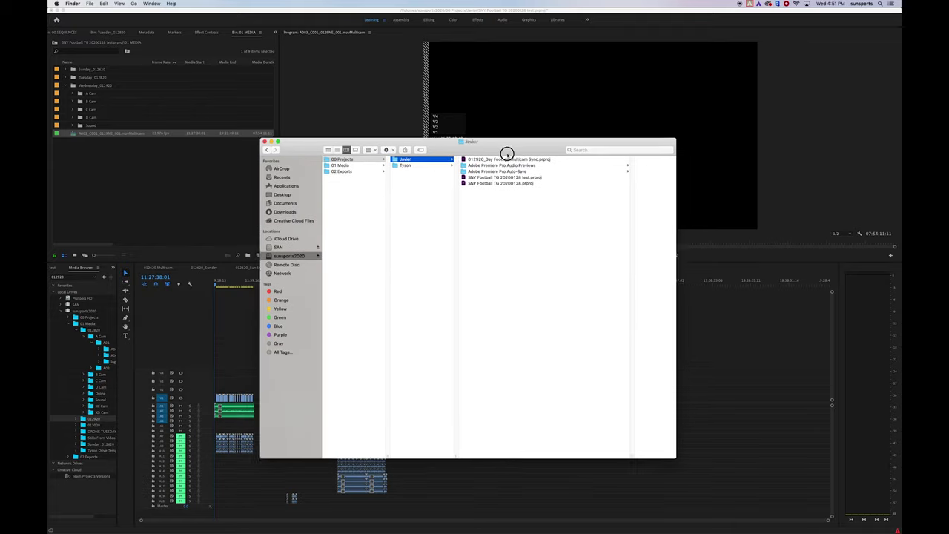